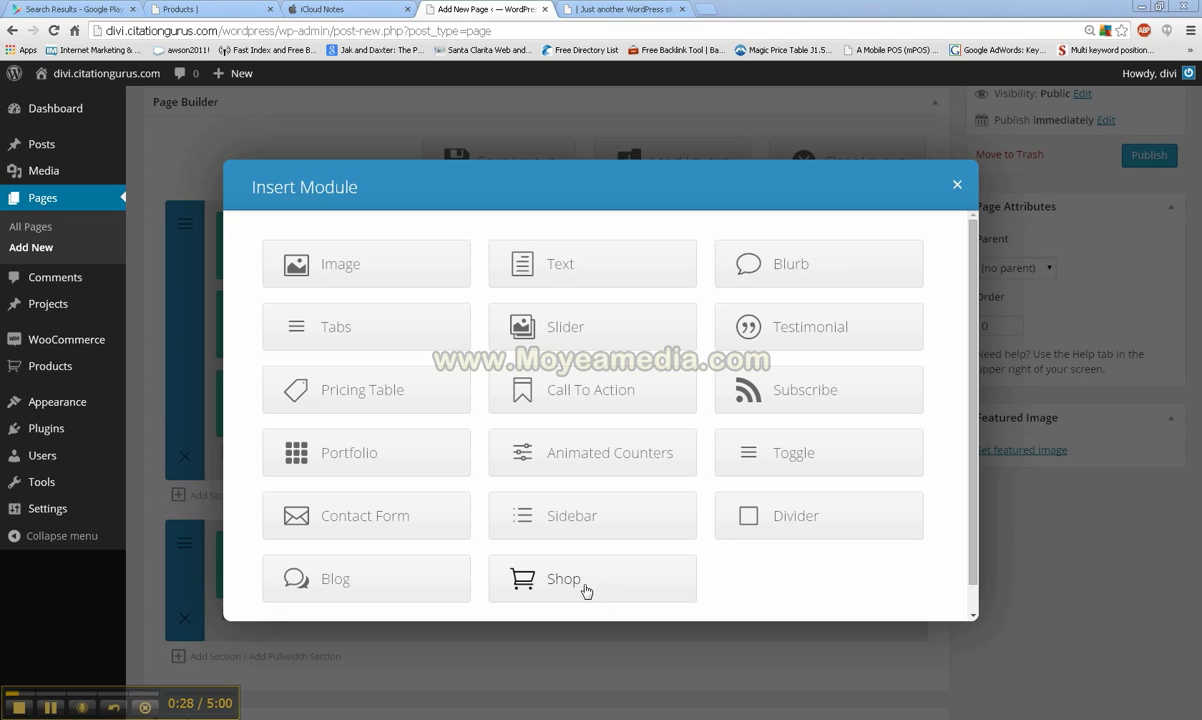
Insert a Slider module and check the choices offered for its arrows, controls and automatic animation
left_click(566, 330)
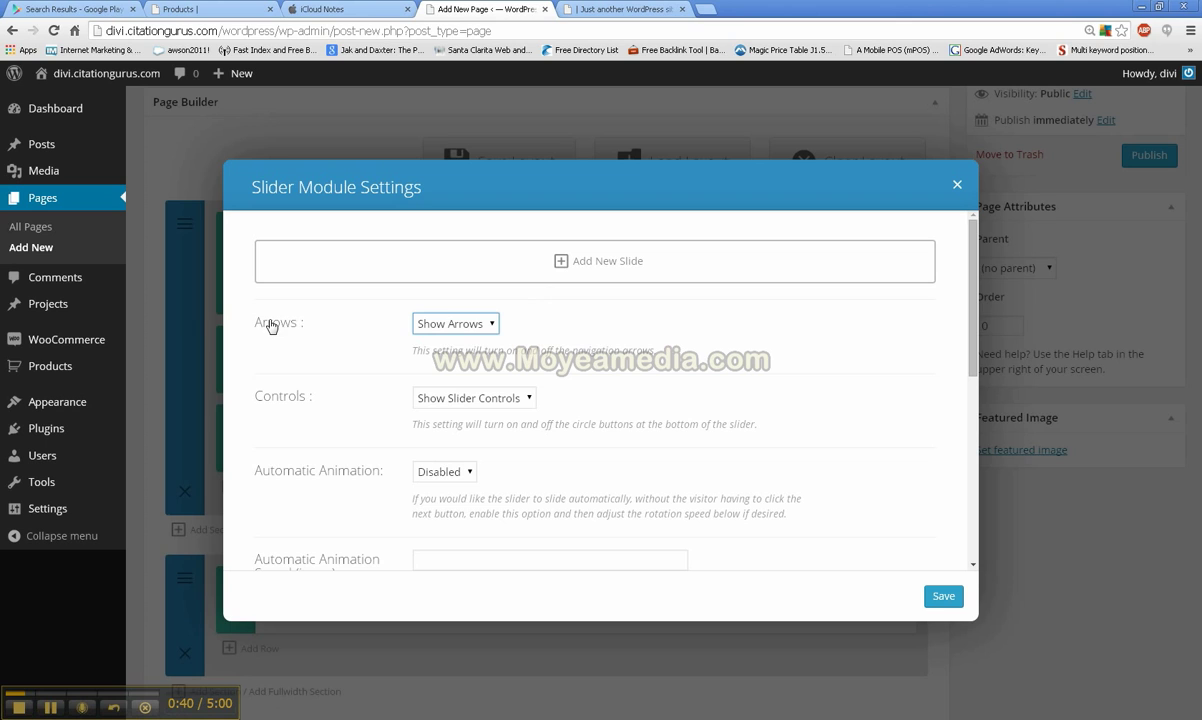
left_click(480, 330)
left_click(597, 333)
left_click(531, 400)
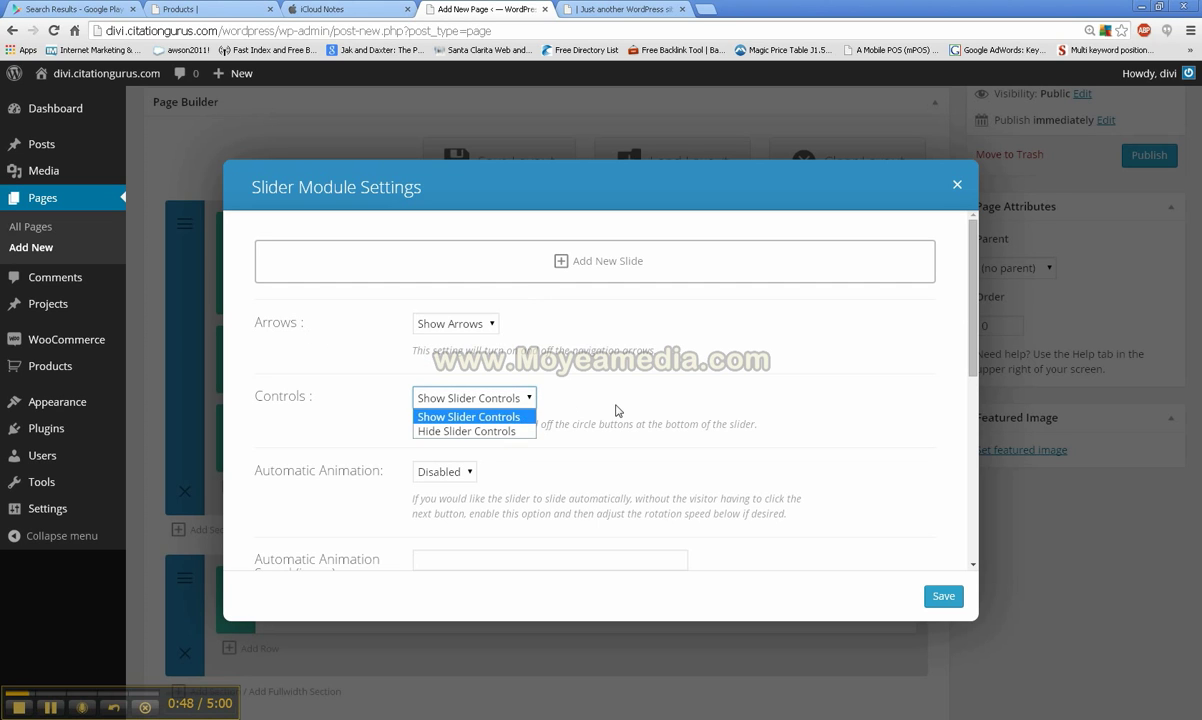
left_click(588, 385)
left_click(436, 476)
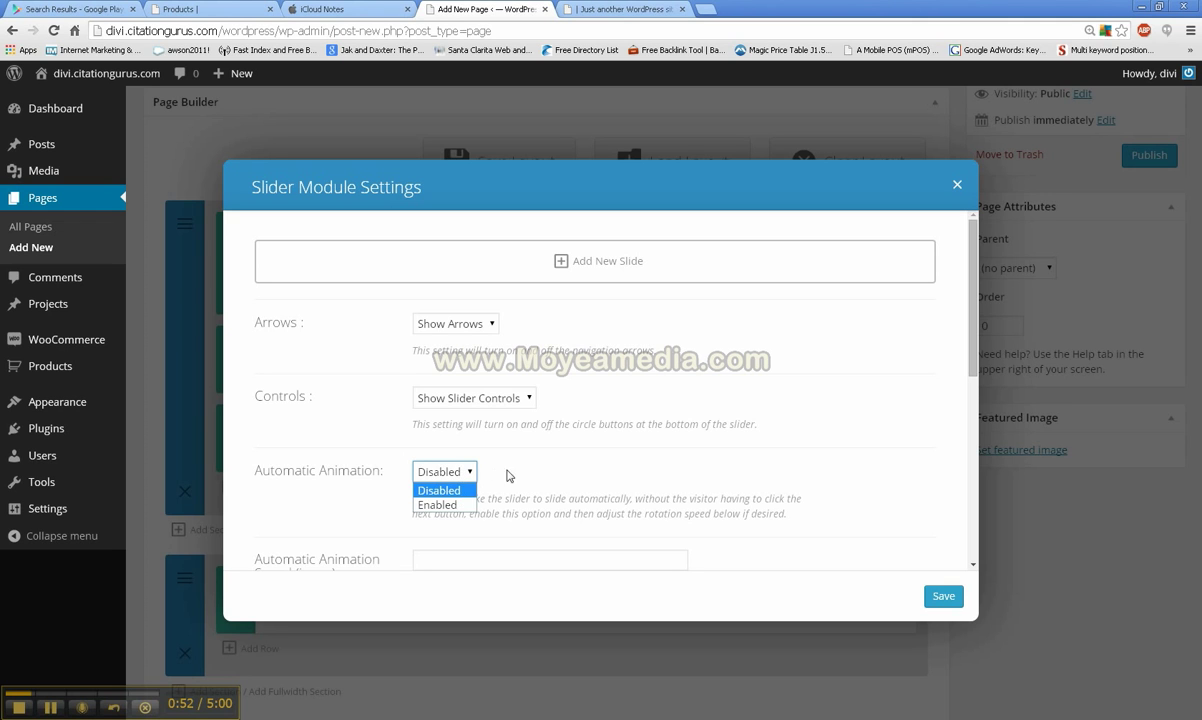
left_click(560, 450)
Examine the remaining Slider module settings, from animation speed and parallax effect to the admin label, CSS ID and CSS class
scroll(576, 477, "down", 2)
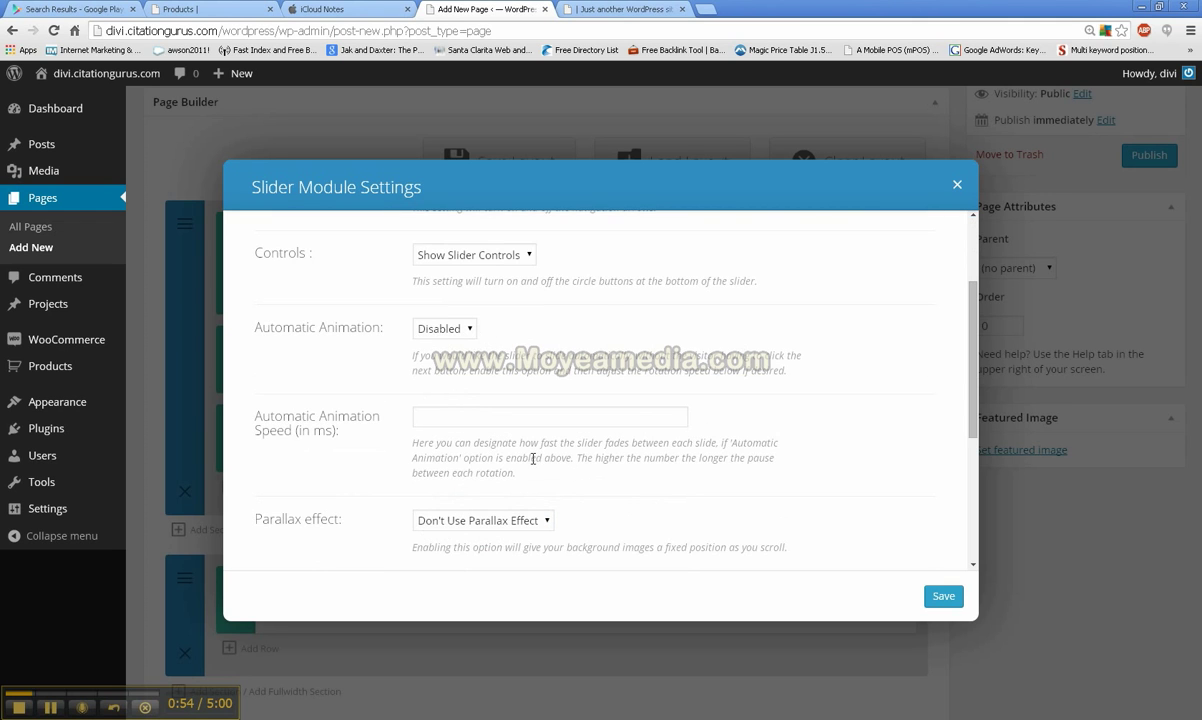
scroll(497, 431, "down", 1)
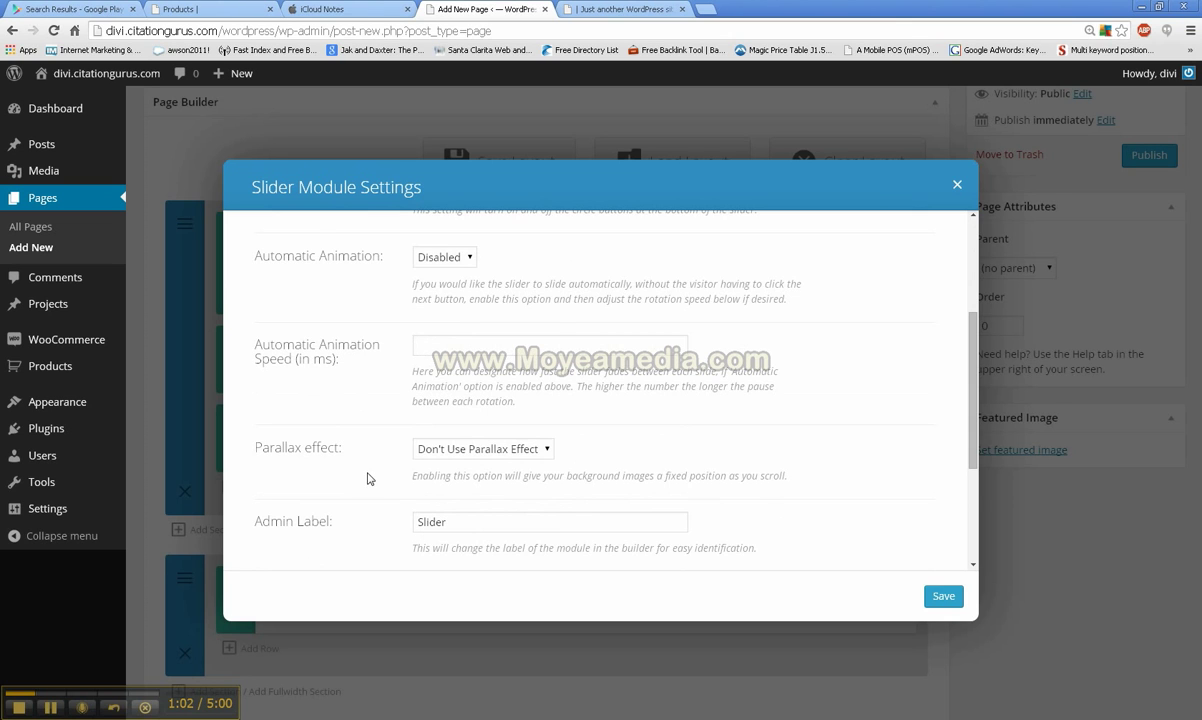
scroll(420, 445, "down", 1)
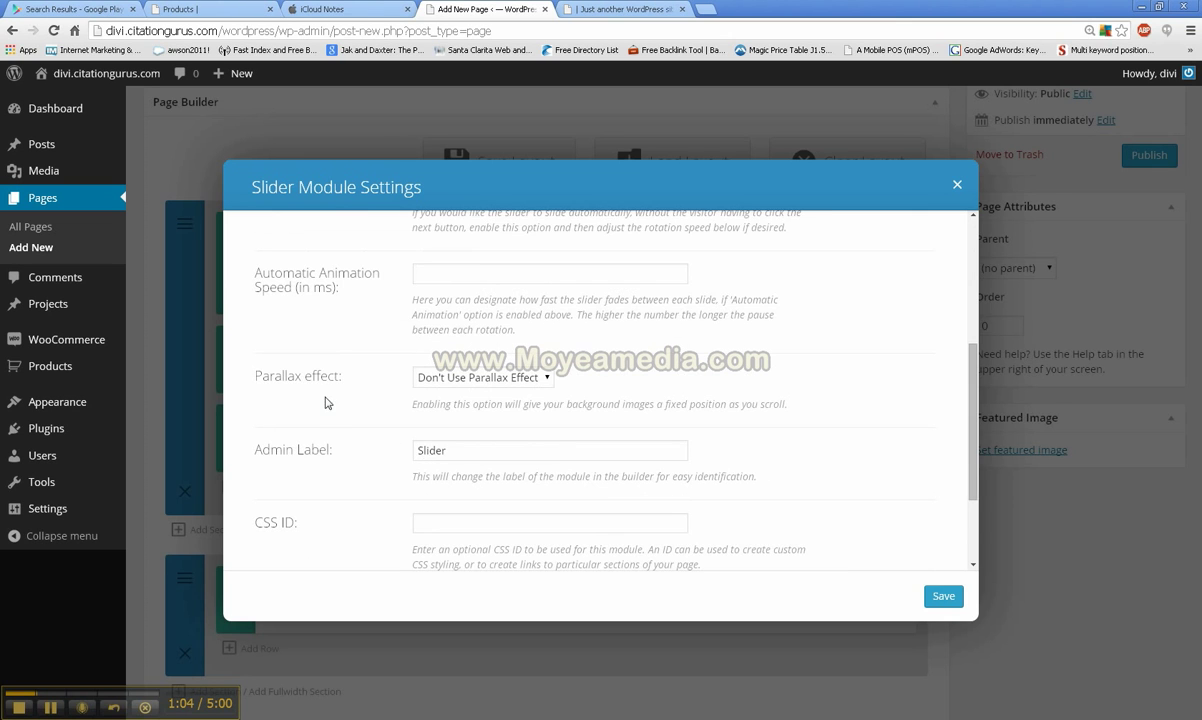
scroll(440, 350, "down", 1)
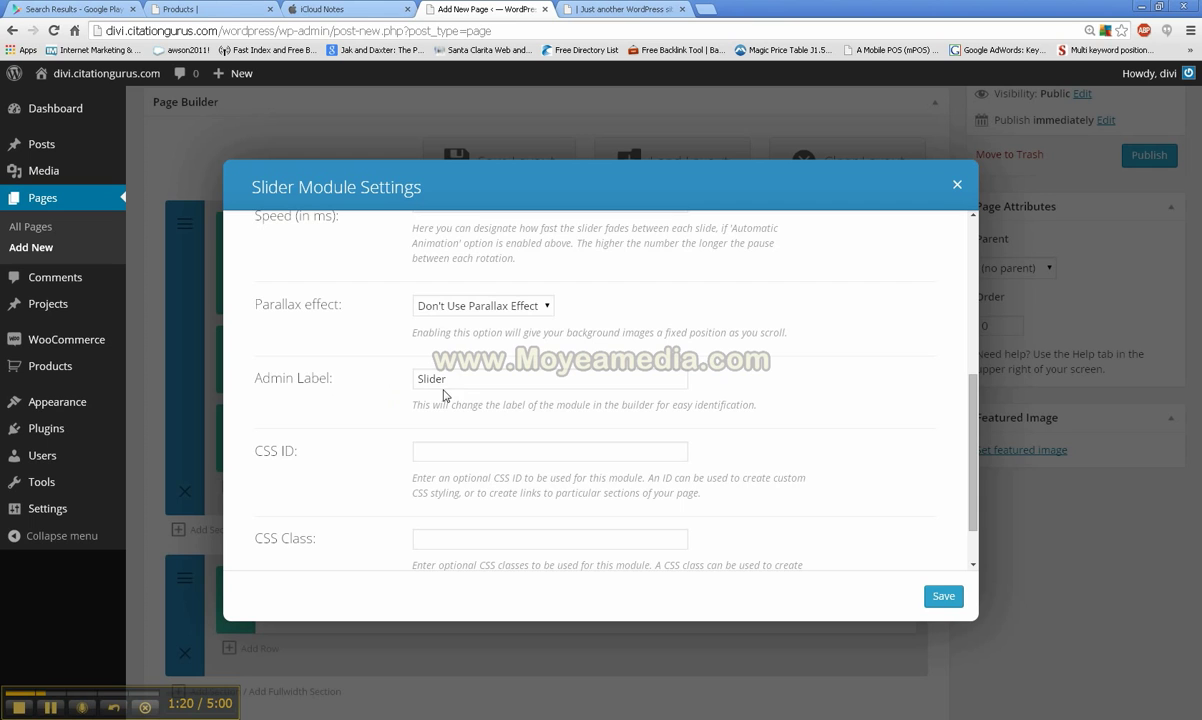
scroll(464, 376, "up", 5)
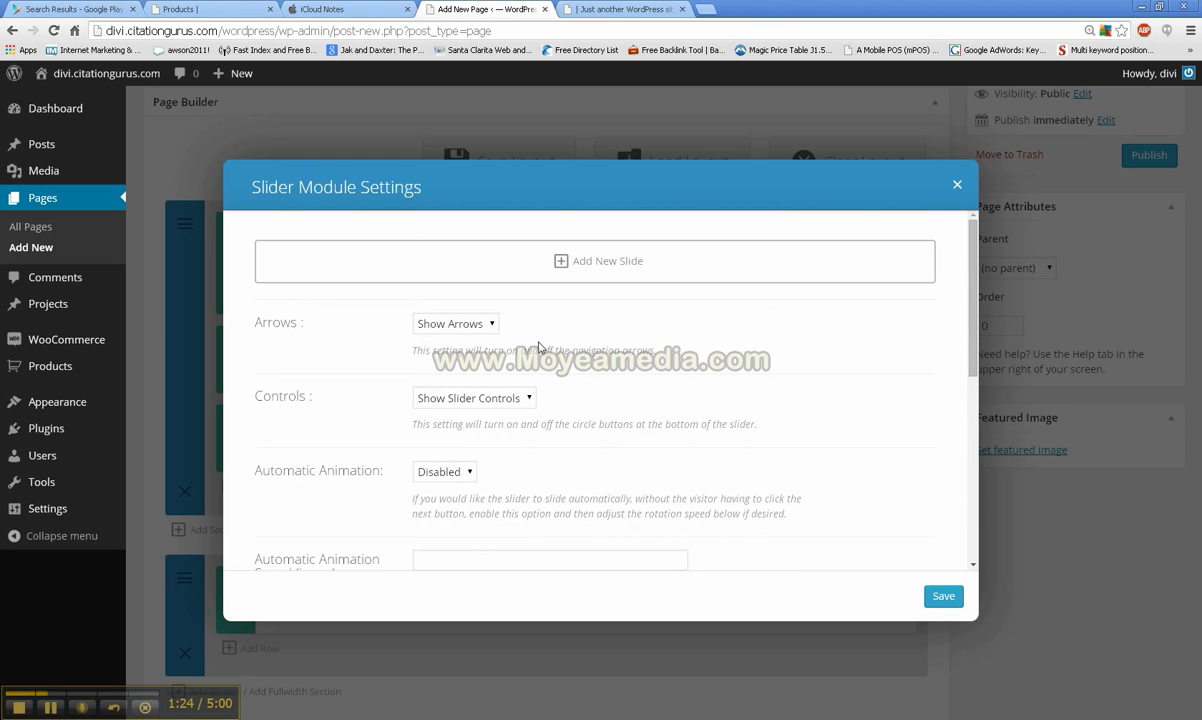
scroll(466, 445, "down", 5)
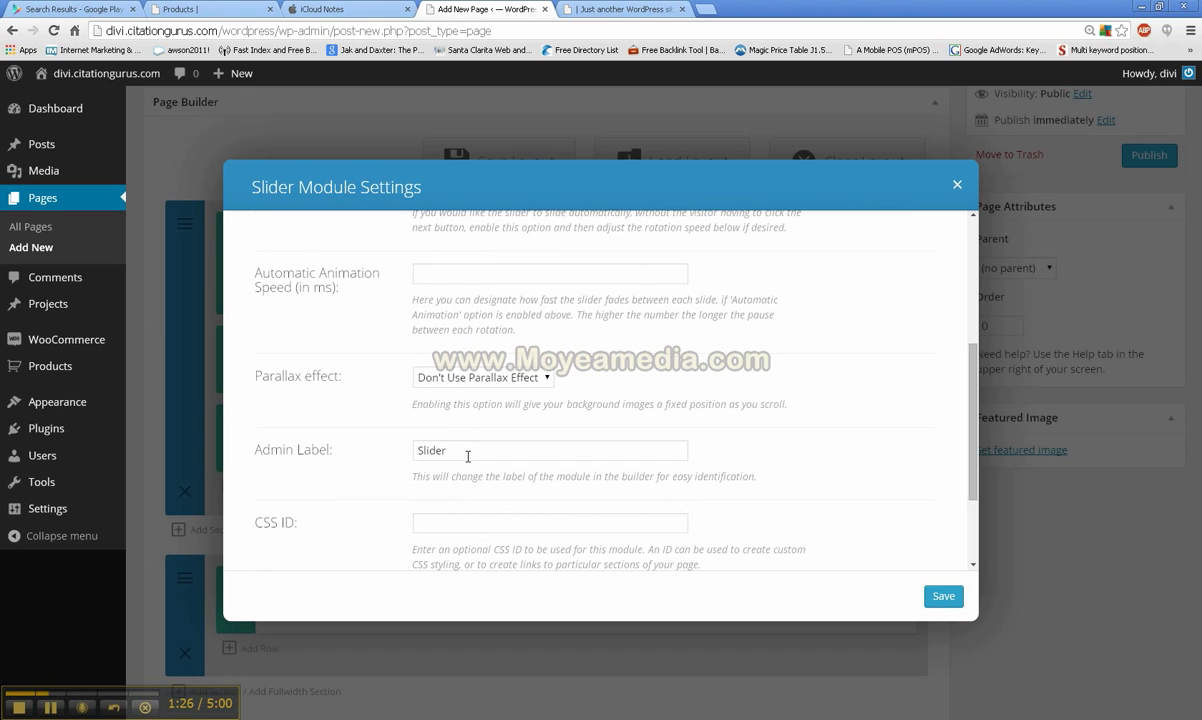
scroll(469, 452, "down", 2)
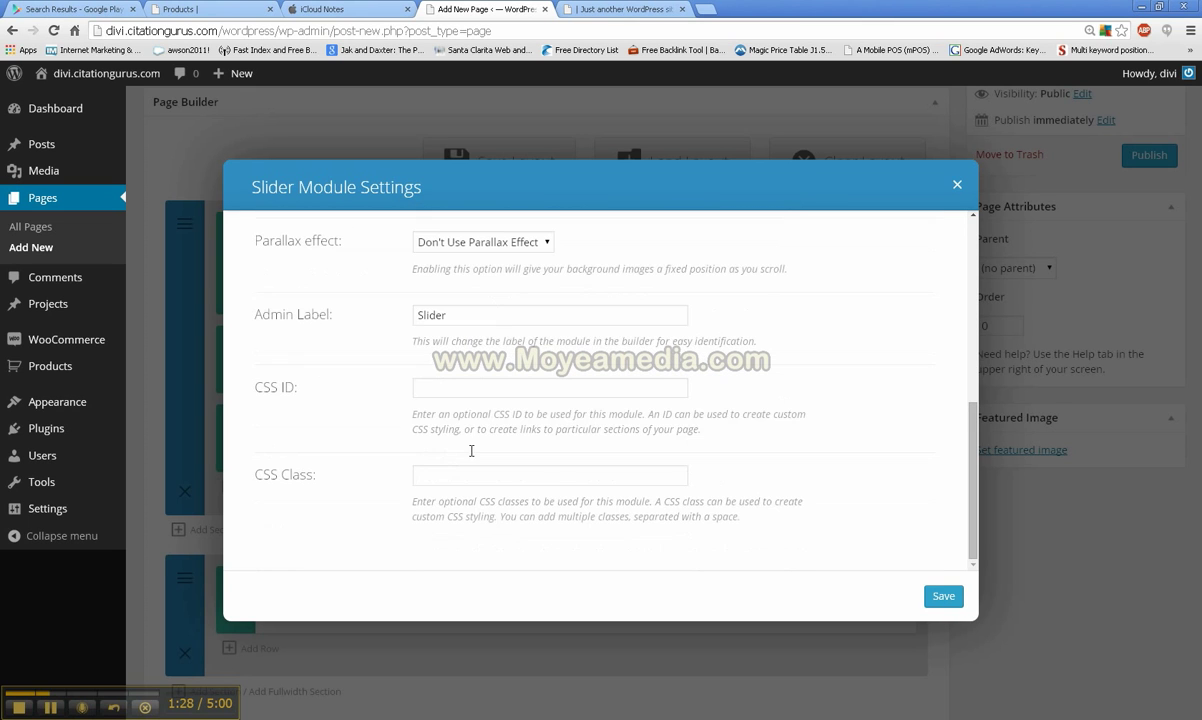
scroll(555, 412, "up", 7)
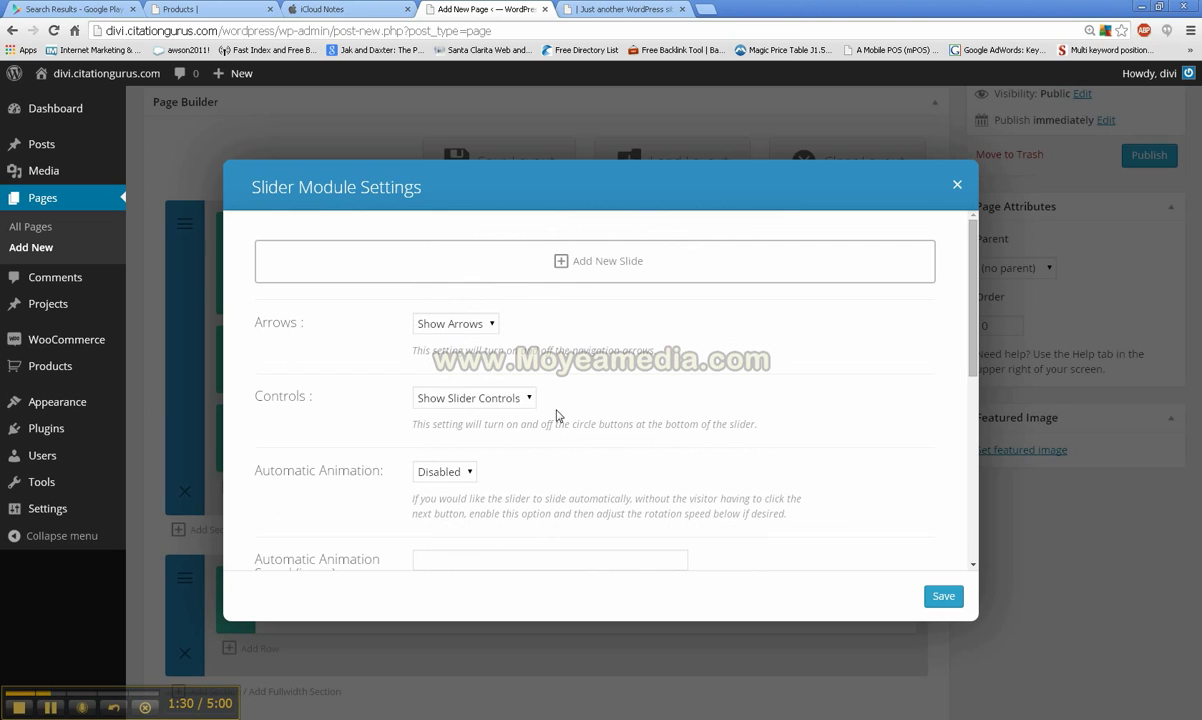
scroll(428, 500, "down", 2)
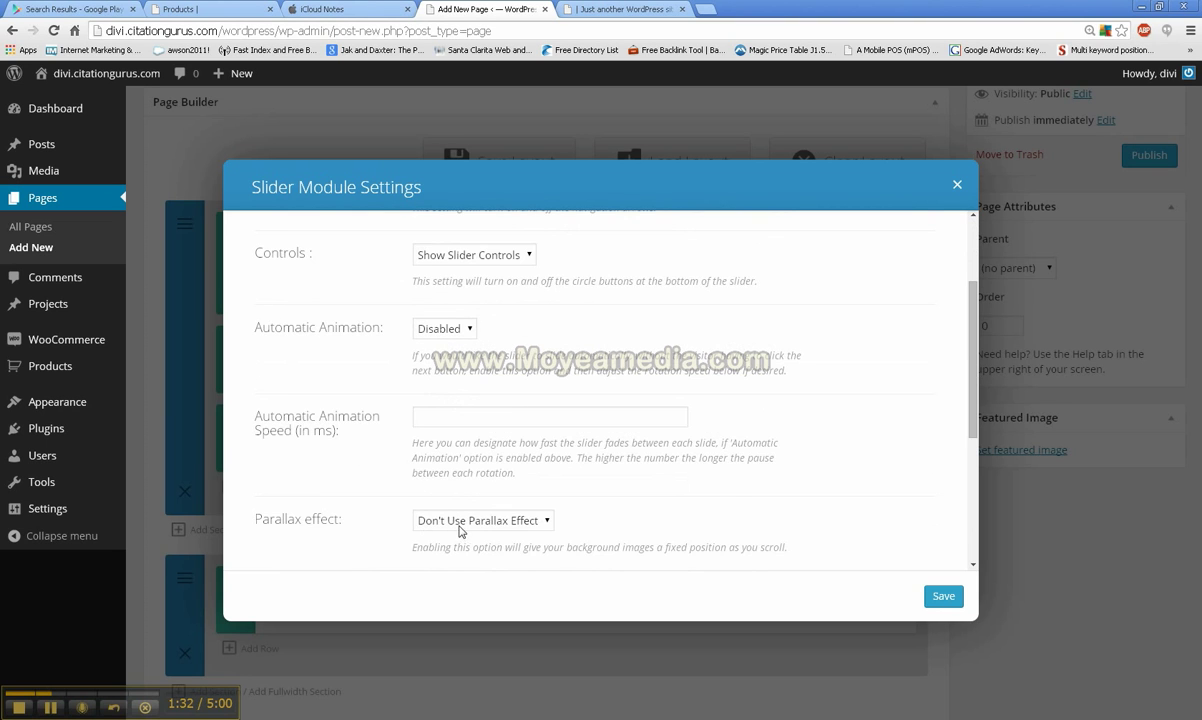
scroll(460, 512, "up", 2)
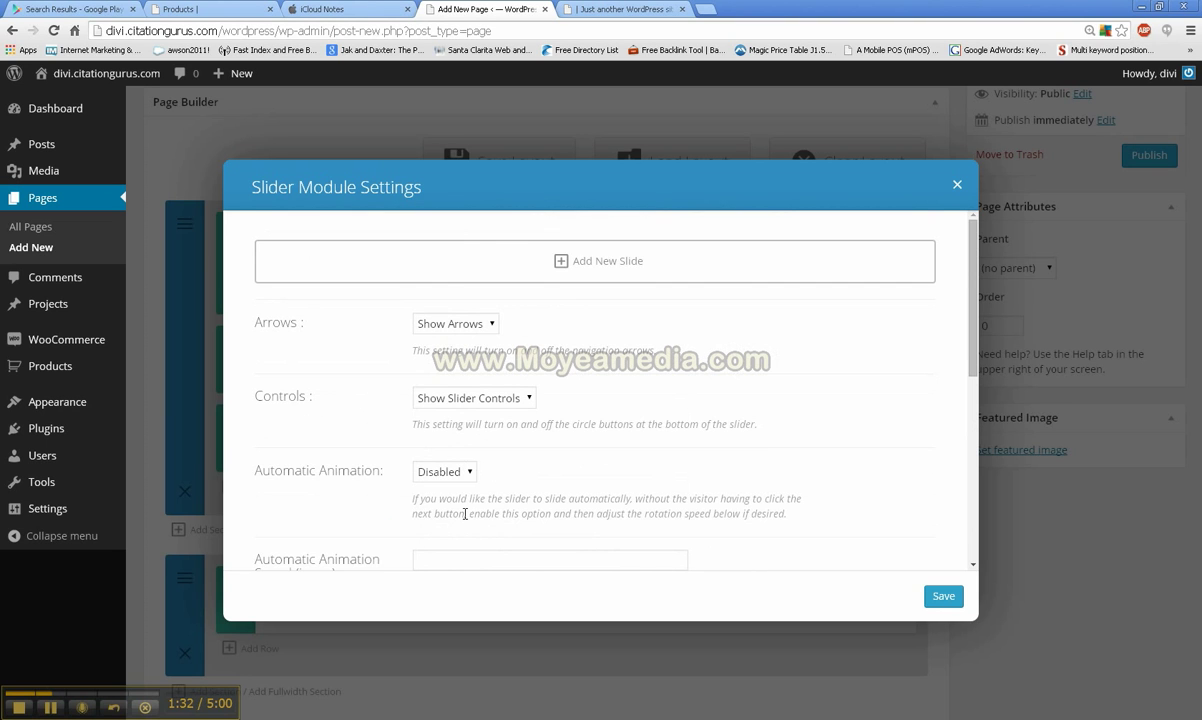
Add a new slide with the heading "demo 1" and the button text "Read More", leaving the button URL empty
left_click(586, 263)
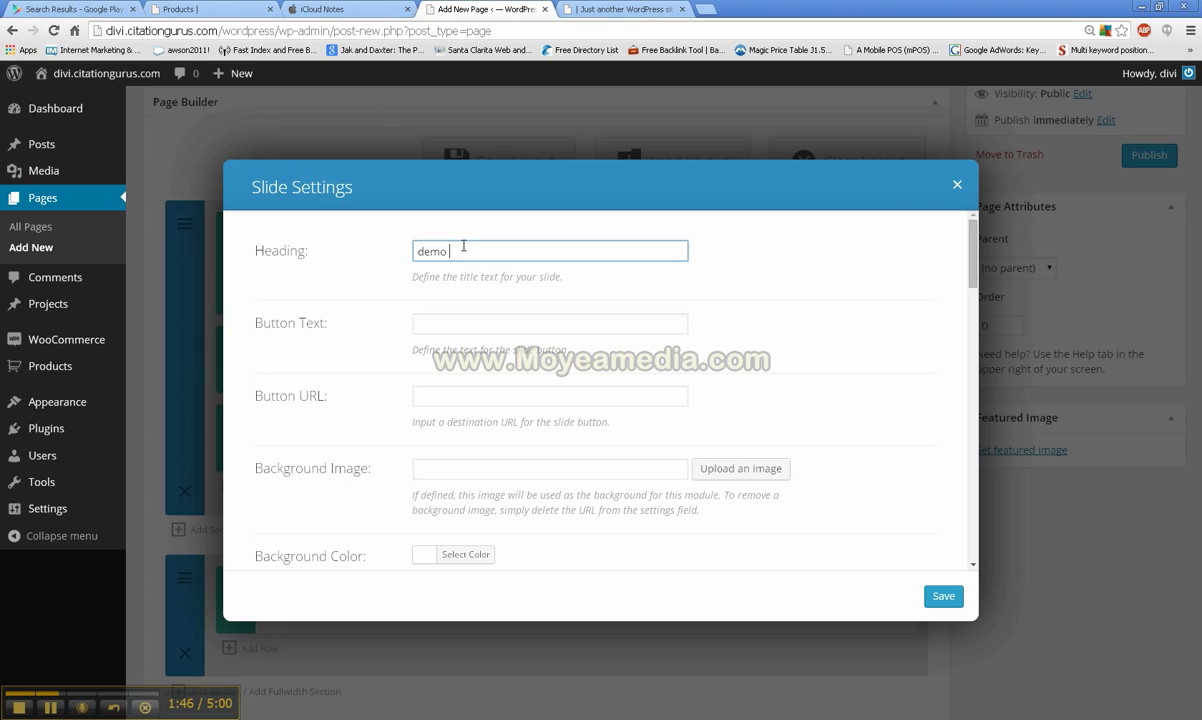
left_click(447, 326)
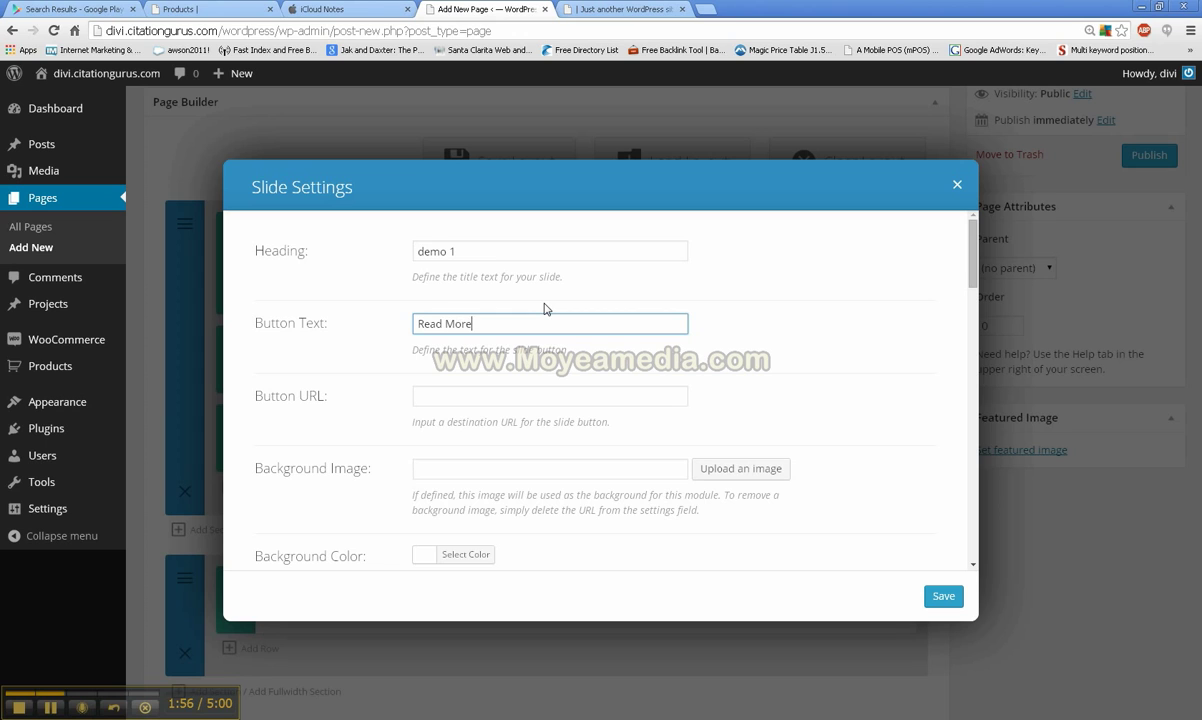
left_click(542, 395)
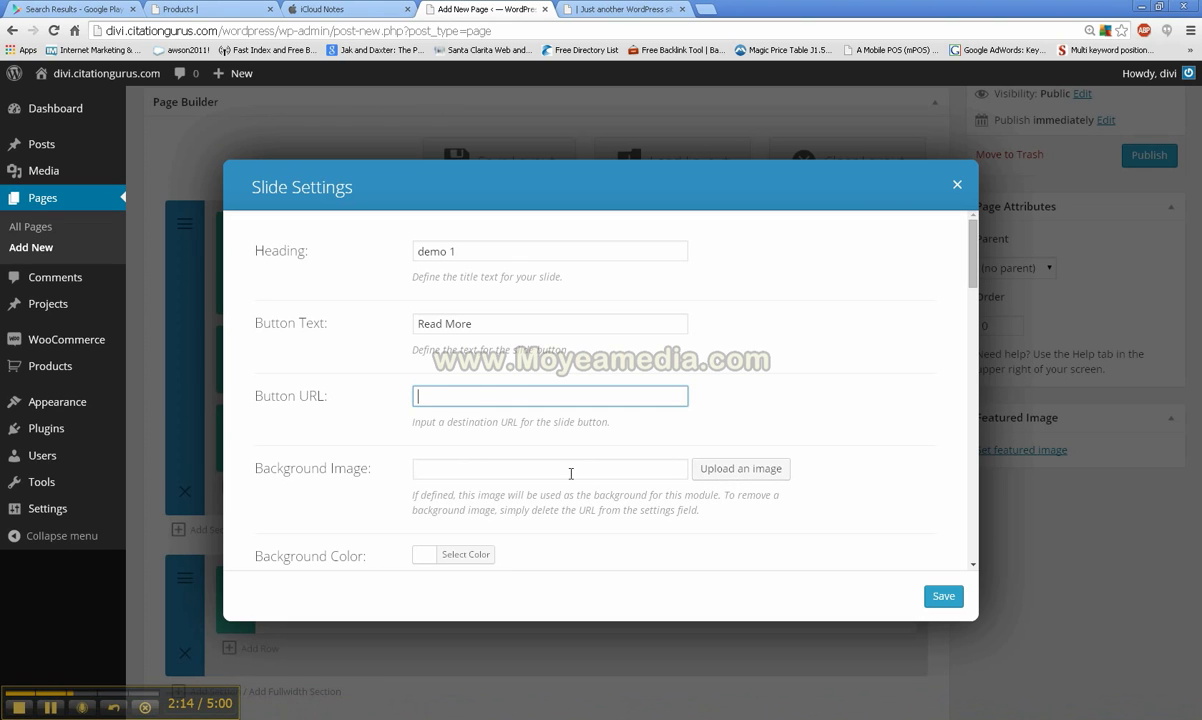
Set the slide's background image to the dark grey wood-textured wallpaper from the media library
scroll(352, 454, "down", 1)
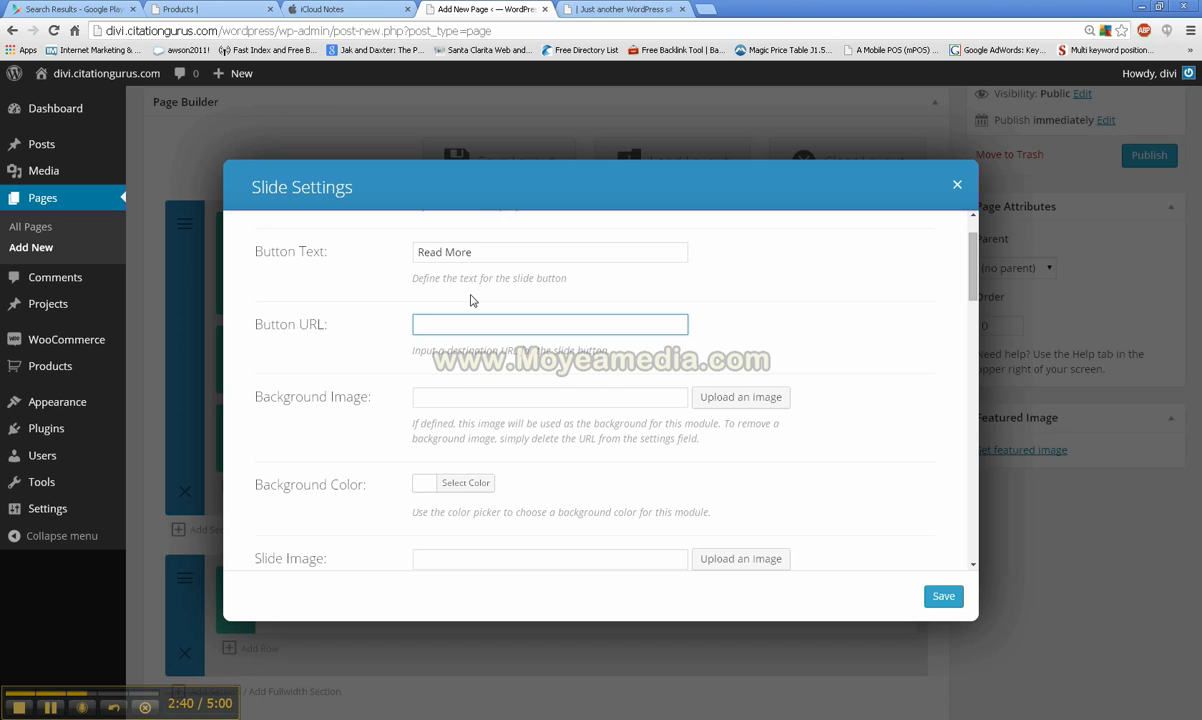
scroll(484, 365, "down", 1)
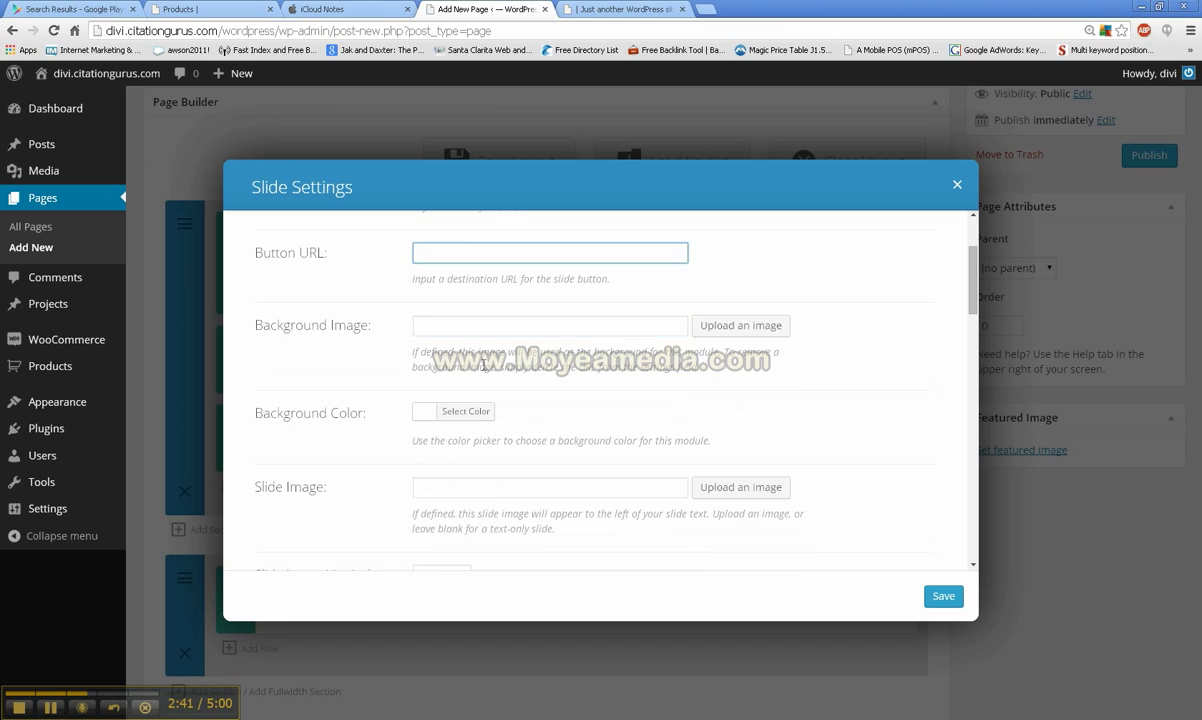
left_click(731, 330)
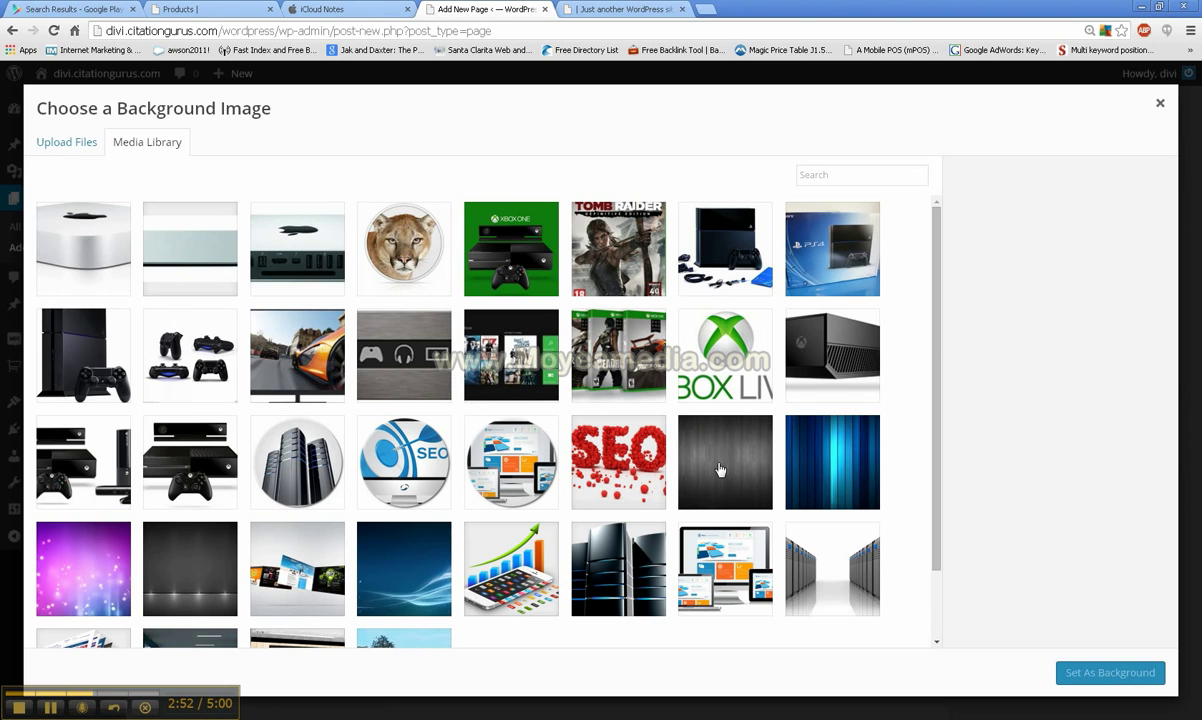
left_click(720, 469)
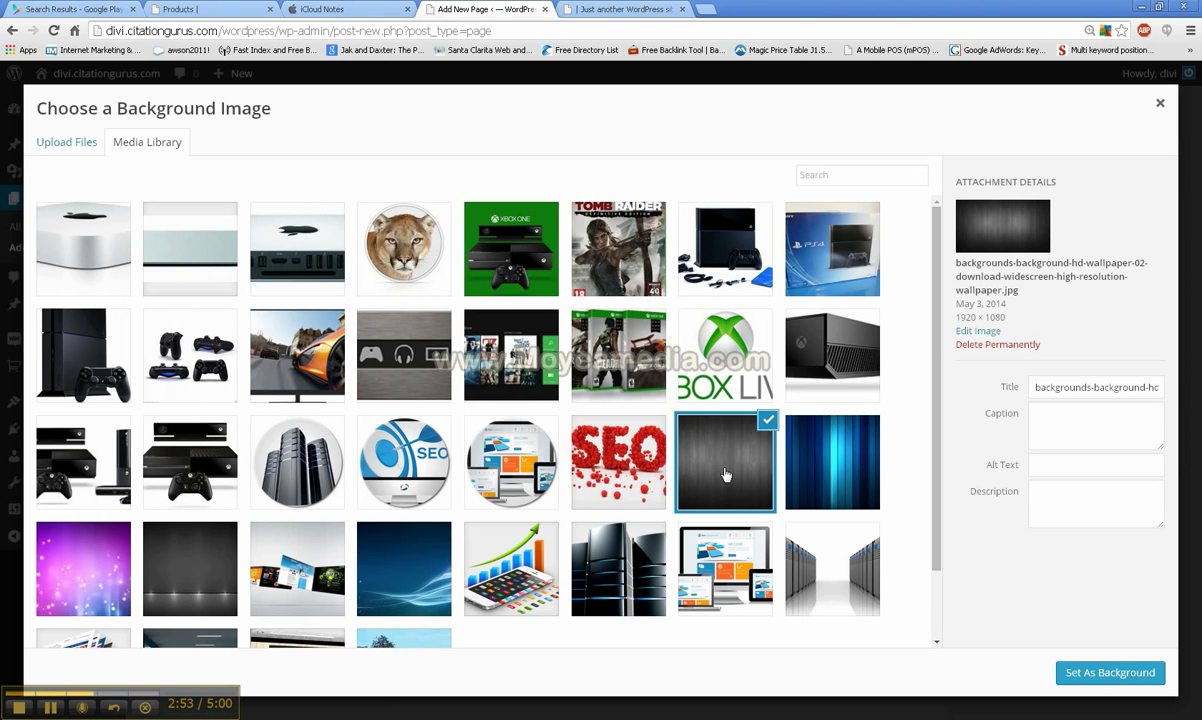
left_click(1049, 466)
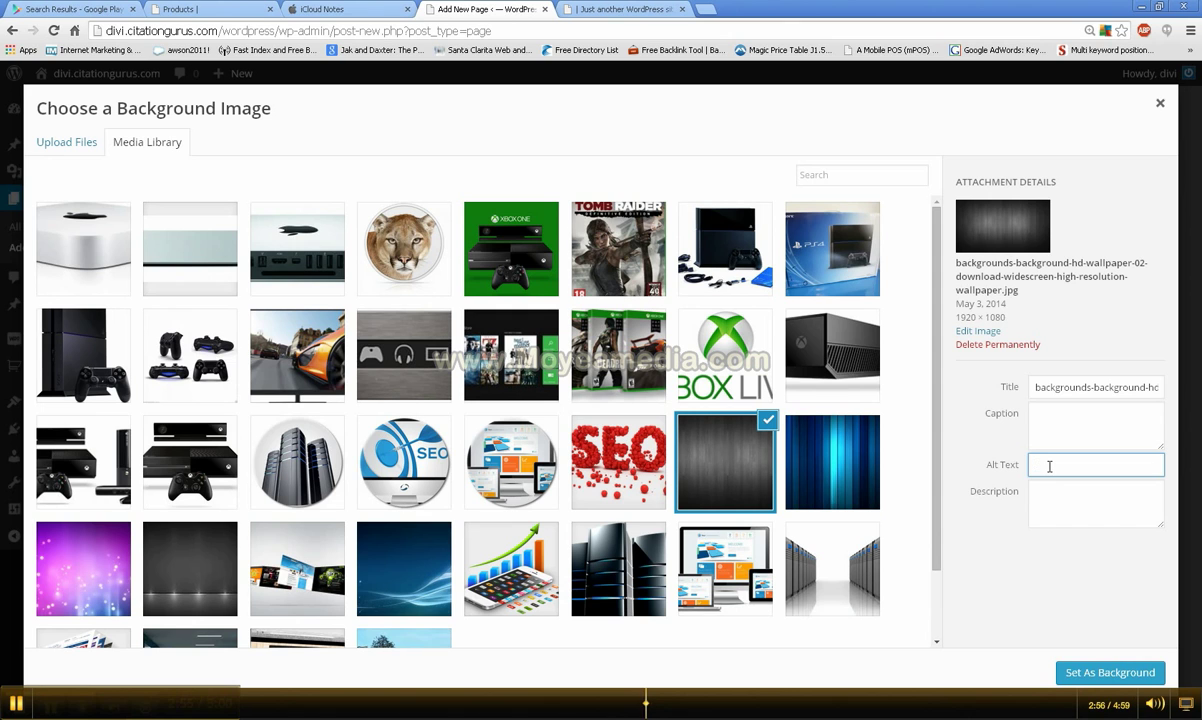
left_click(1110, 672)
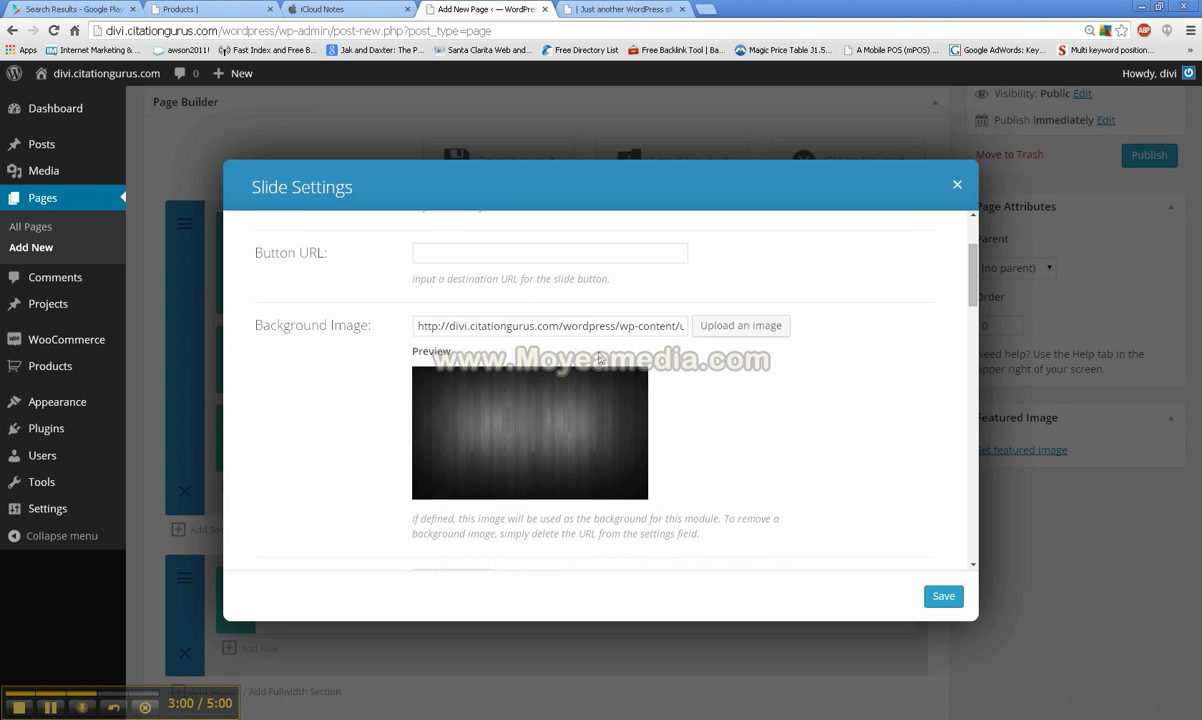
Set Best-Web-Design.png from the media library as the slide image
scroll(560, 360, "down", 3)
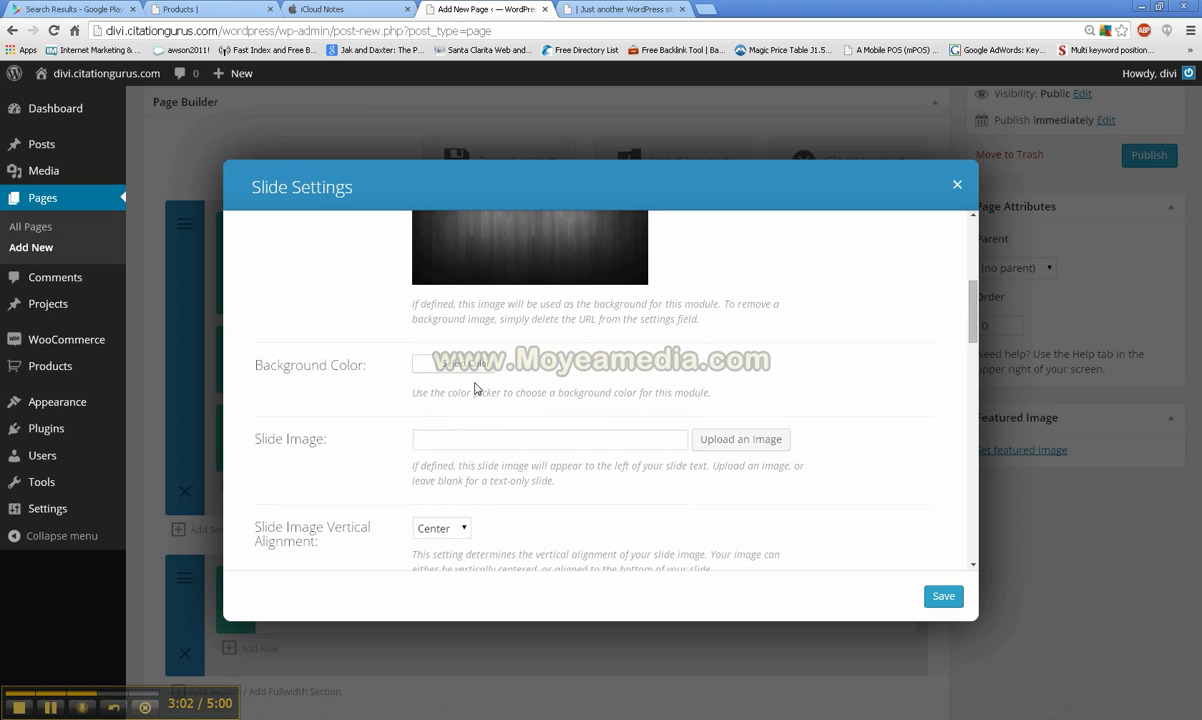
scroll(500, 395, "down", 1)
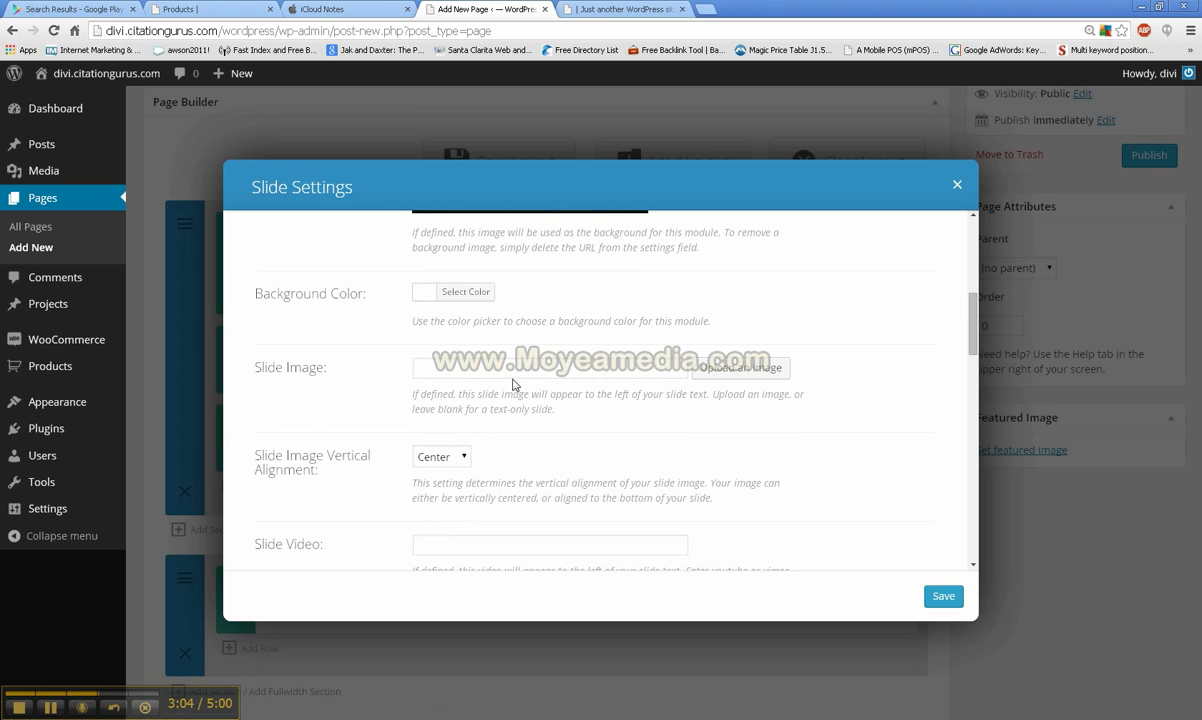
scroll(495, 340, "up", 3)
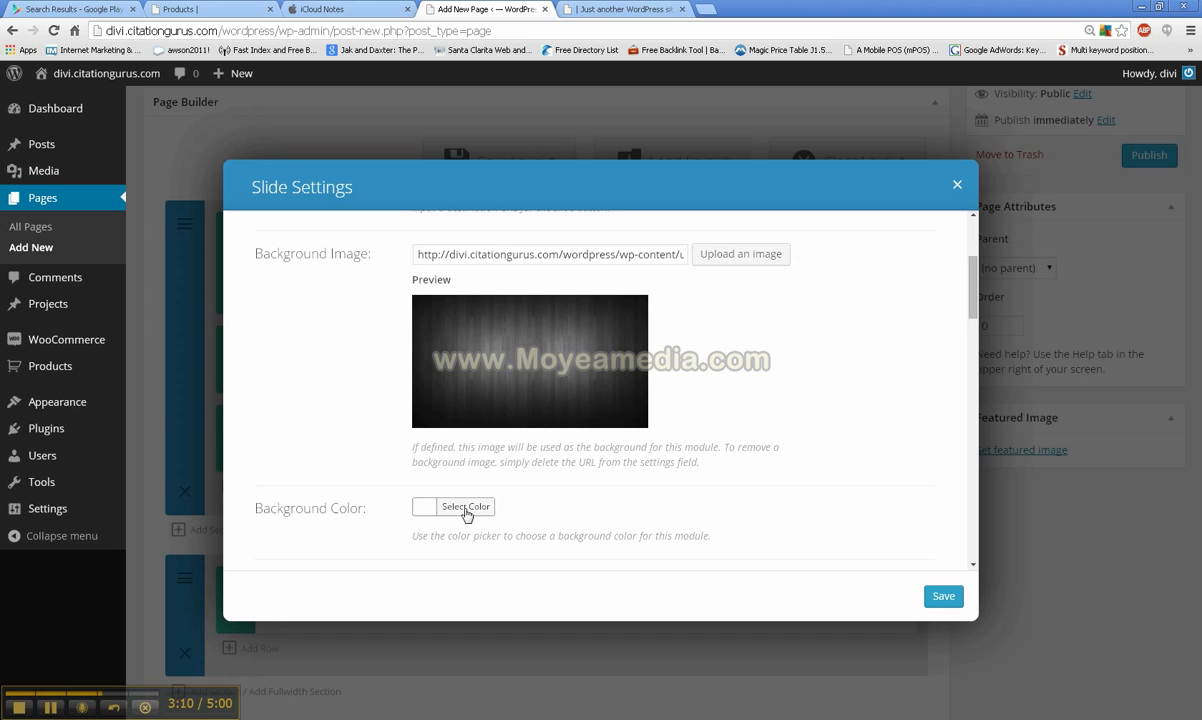
scroll(475, 378, "down", 2)
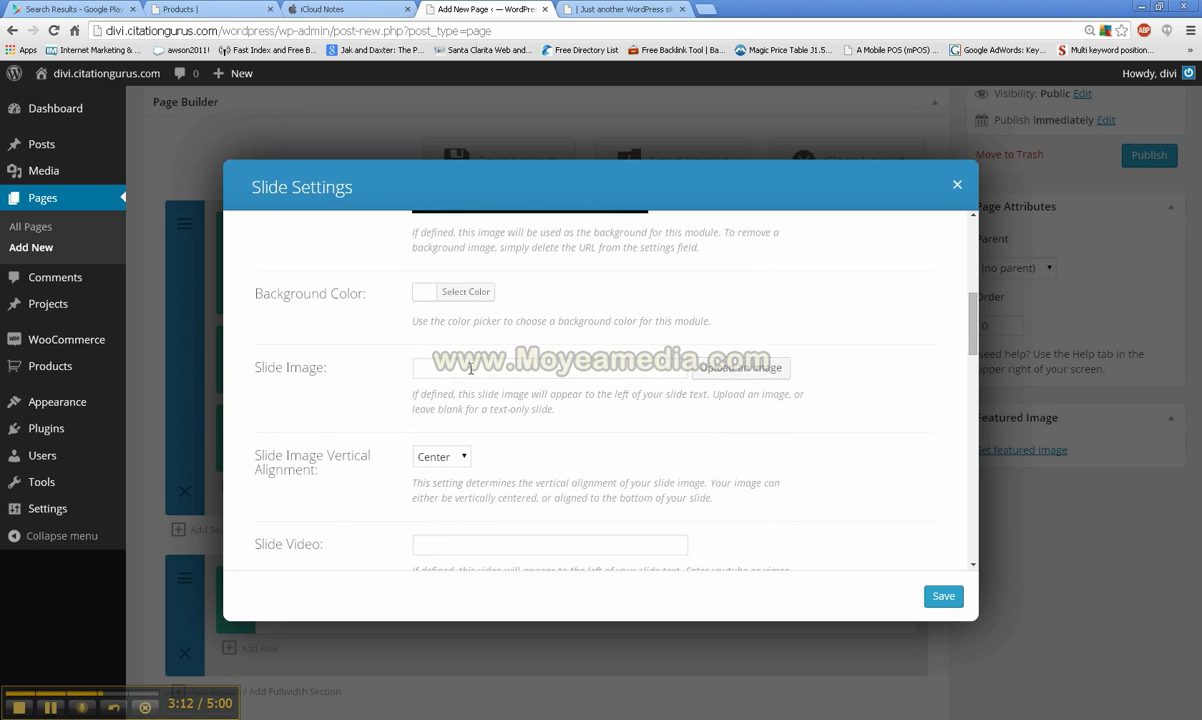
left_click(740, 368)
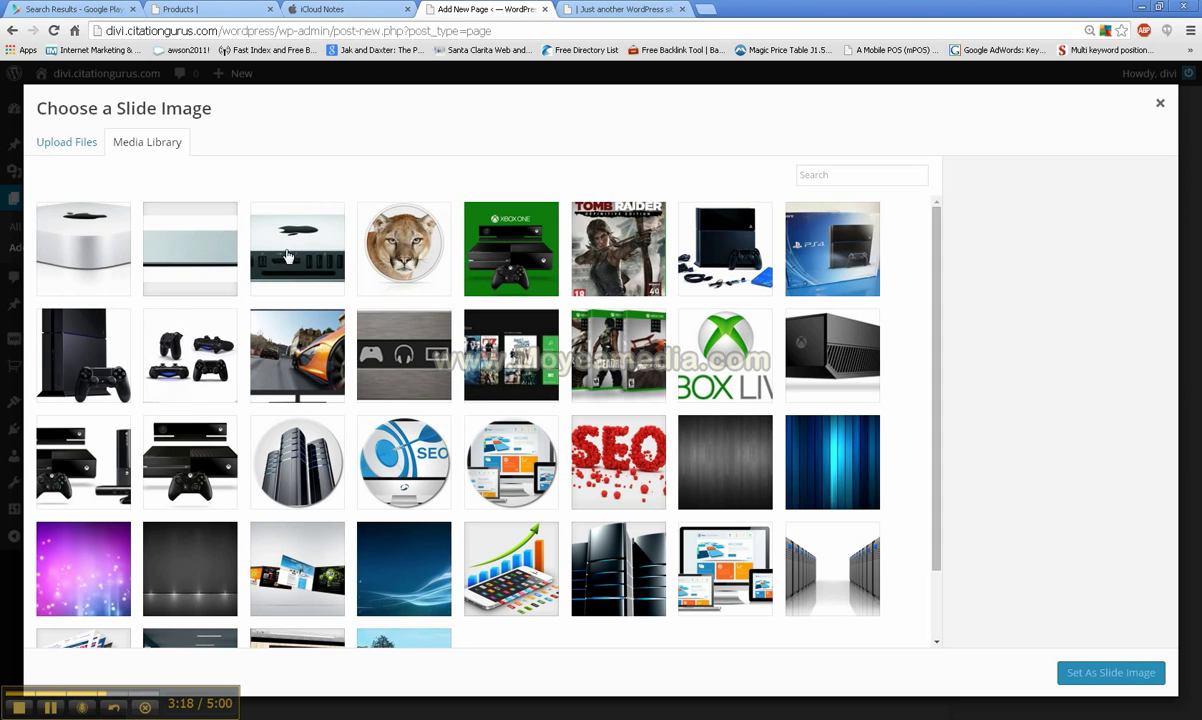
scroll(600, 364, "down", 1)
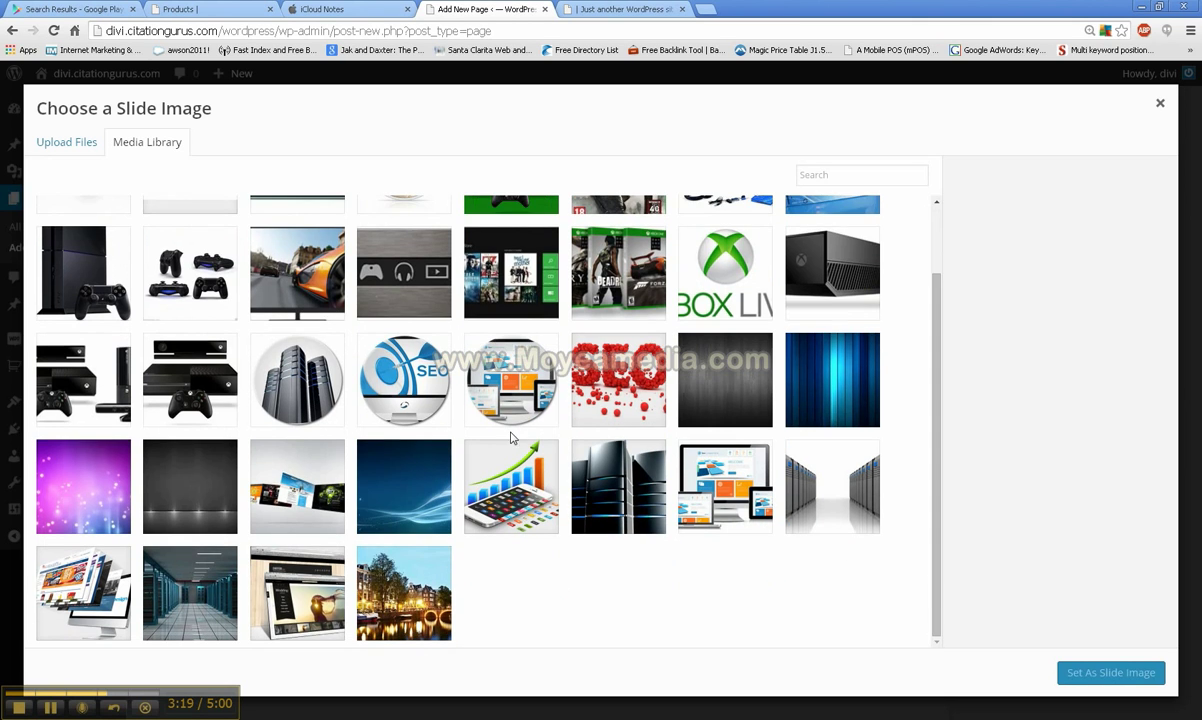
left_click(83, 619)
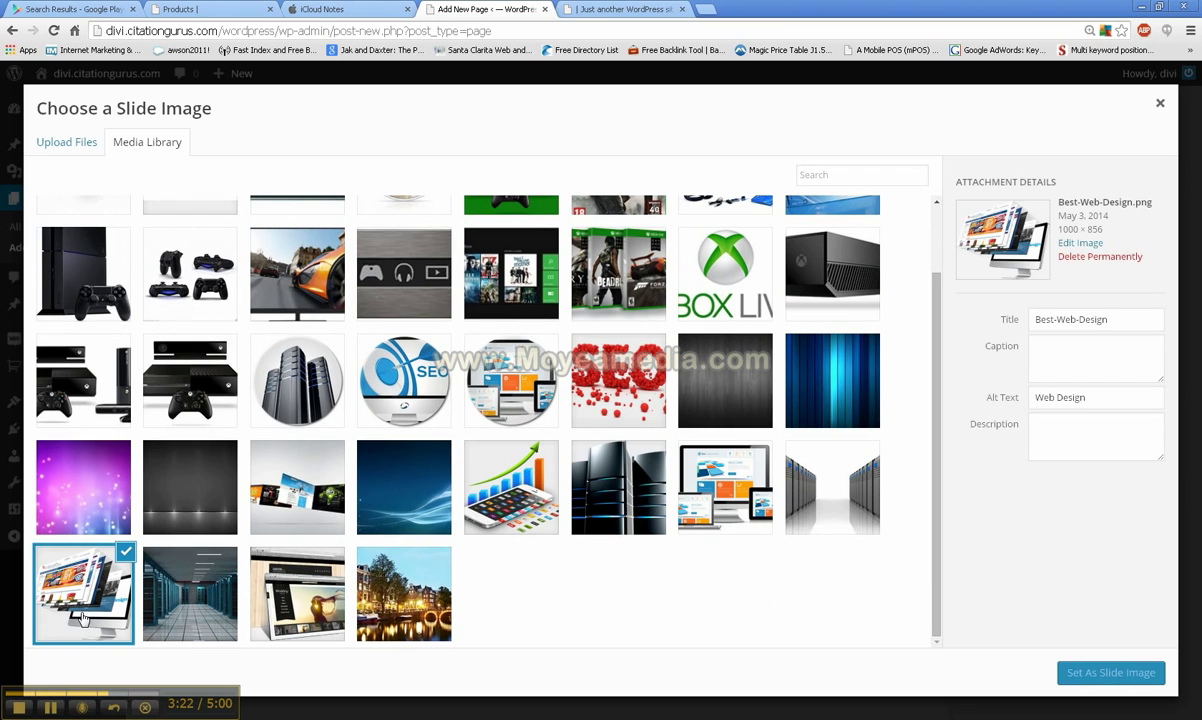
left_click(1100, 672)
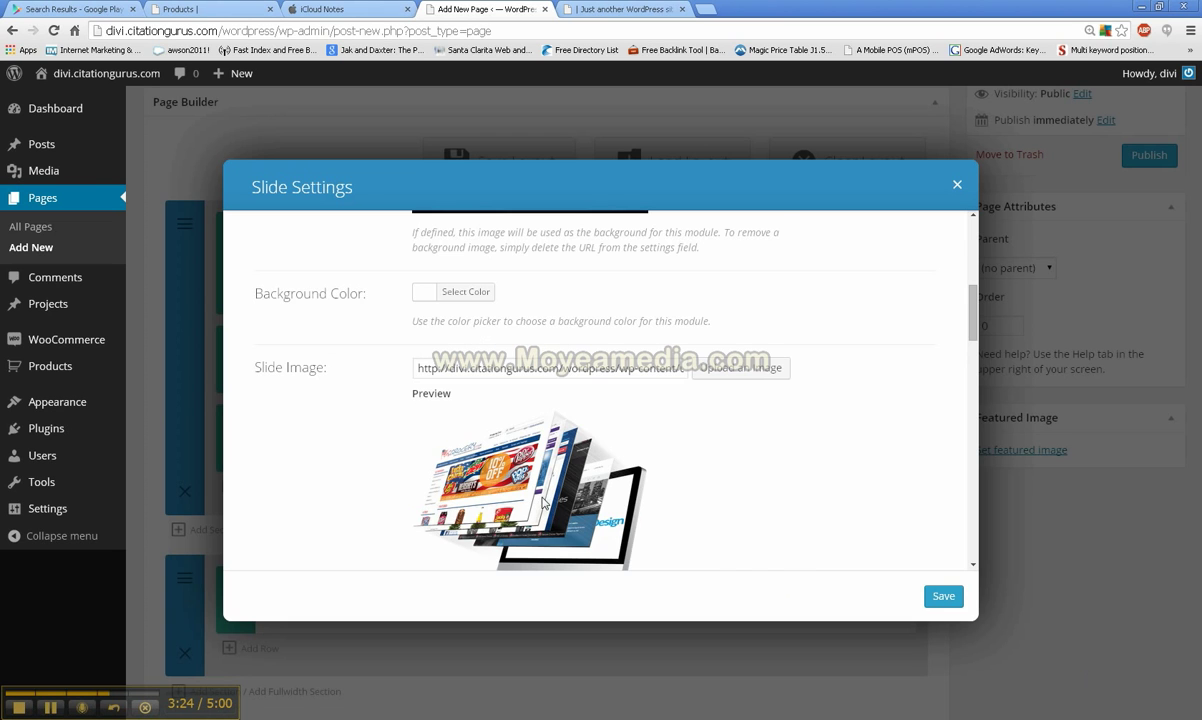
Examine the slide's image vertical alignment choices, keeping Center, and review the slide video, image alternative text and text color settings
scroll(543, 502, "down", 5)
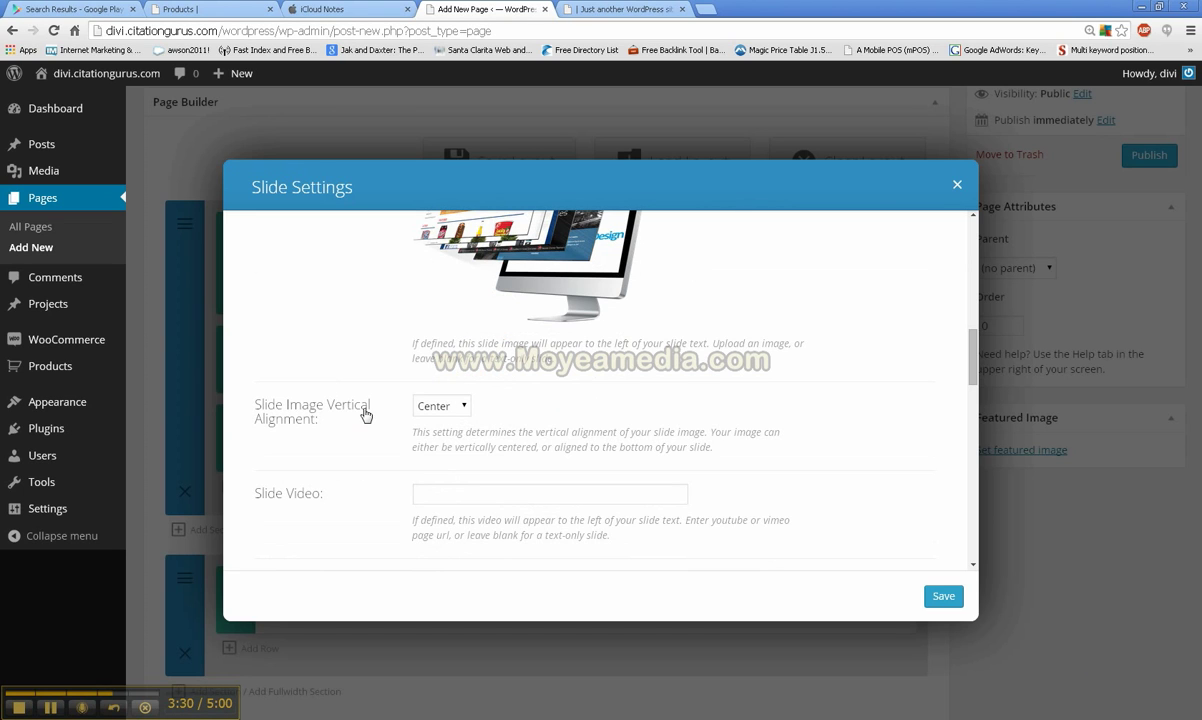
scroll(461, 406, "down", 3)
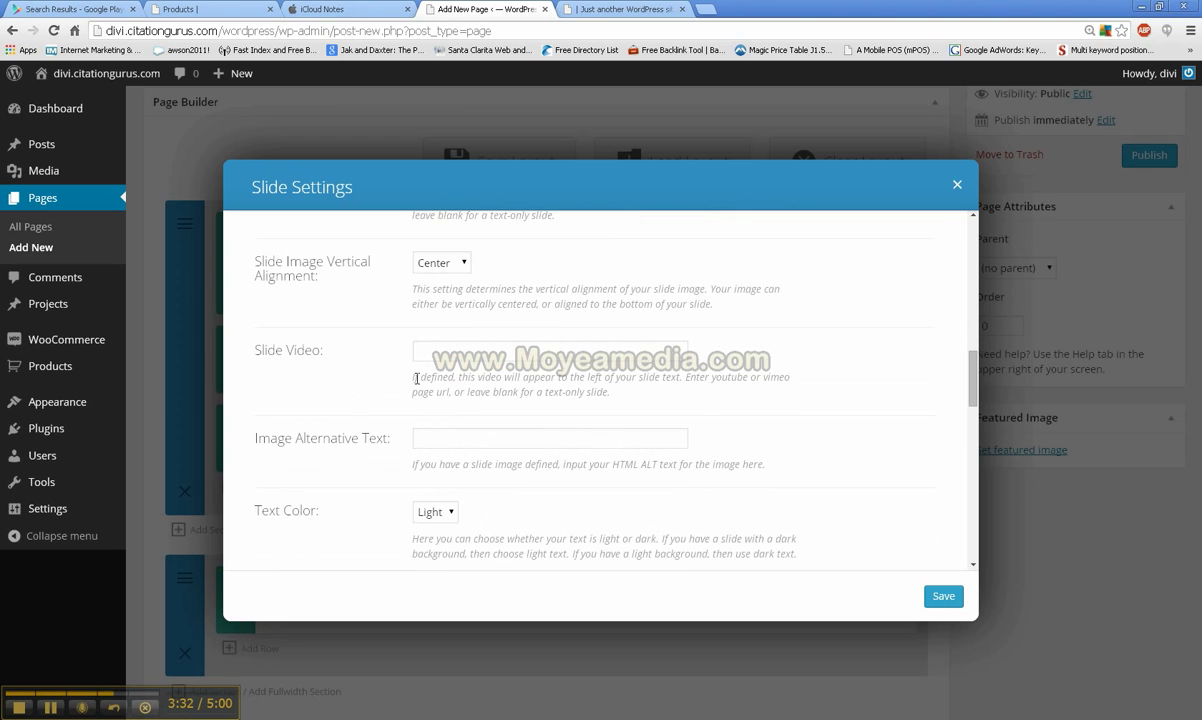
left_click(463, 263)
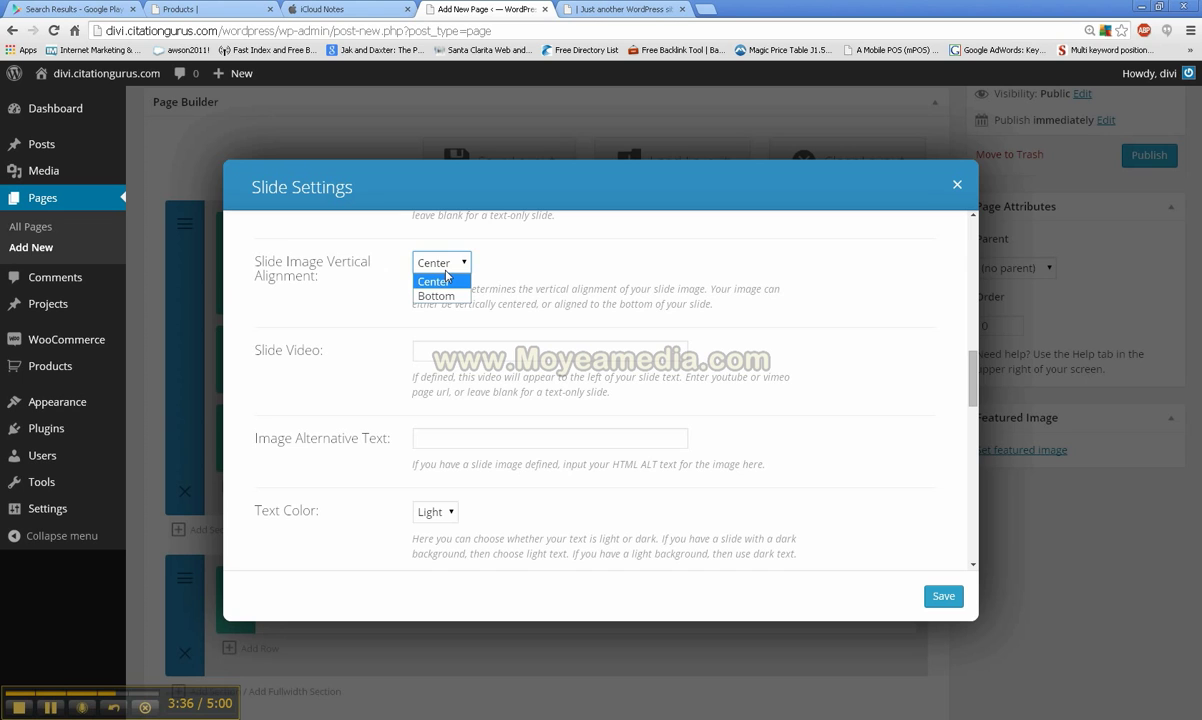
left_click(548, 257)
scroll(271, 376, "down", 1)
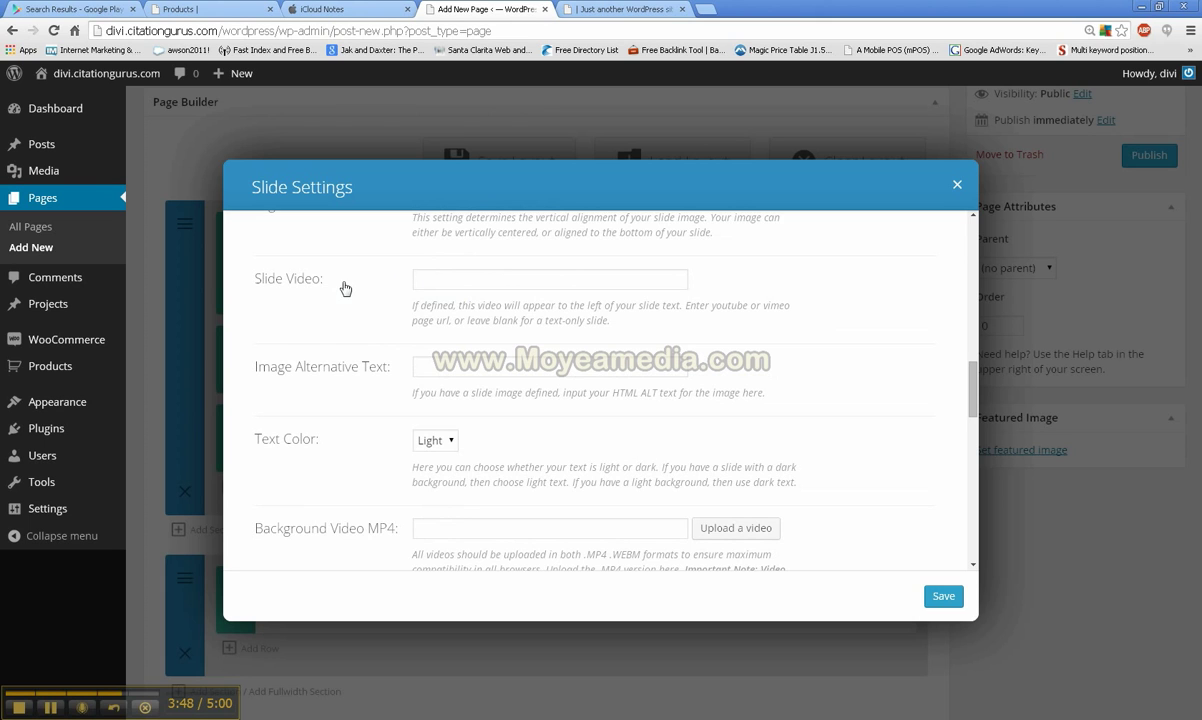
scroll(291, 328, "down", 1)
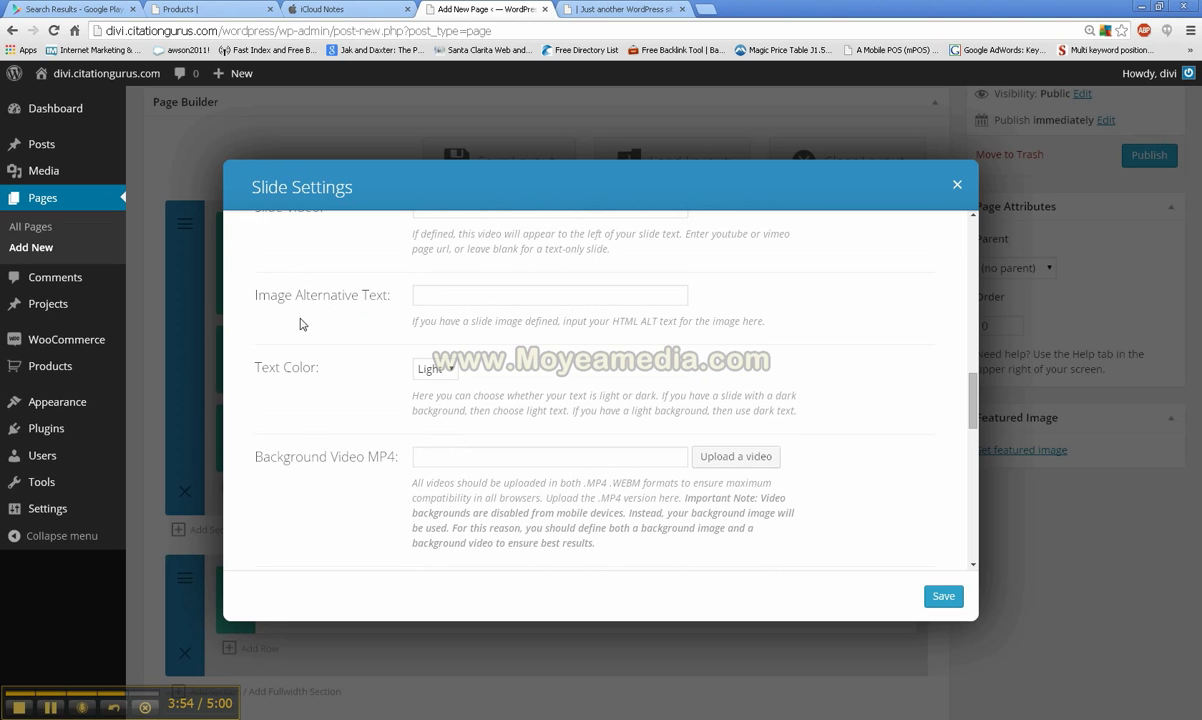
scroll(323, 361, "down", 1)
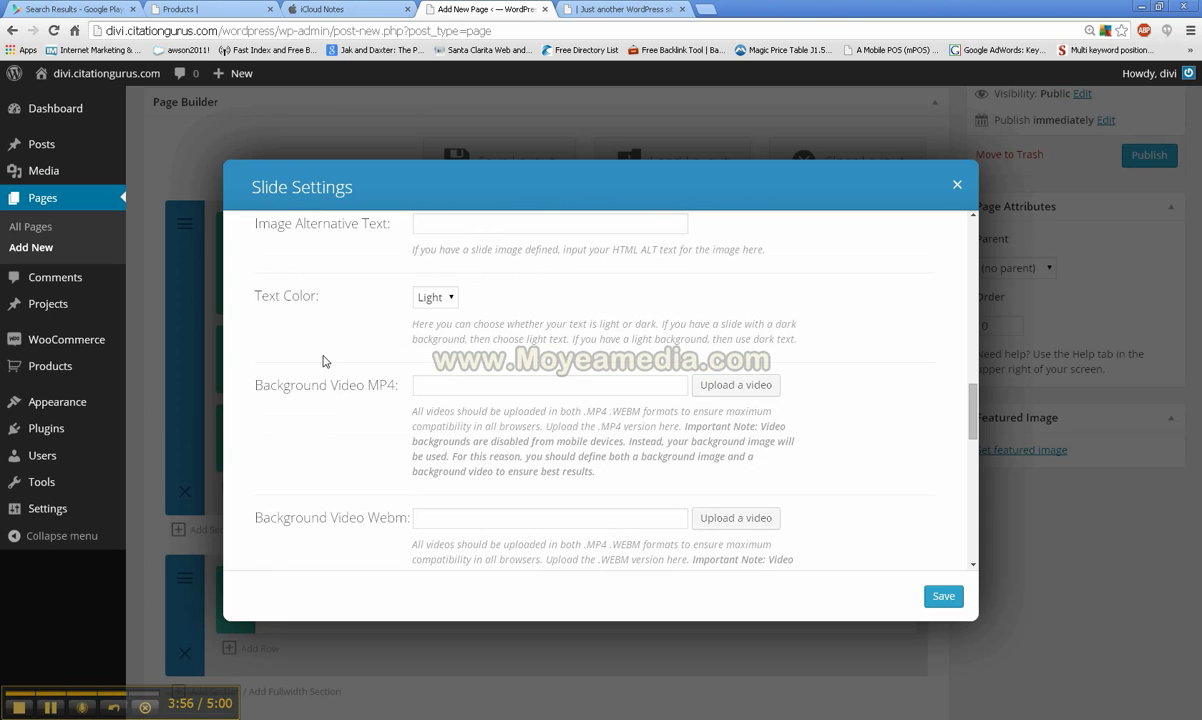
Examine the slide's background video settings for MP4, Webm, width and height, down to the content editor
scroll(340, 360, "down", 1)
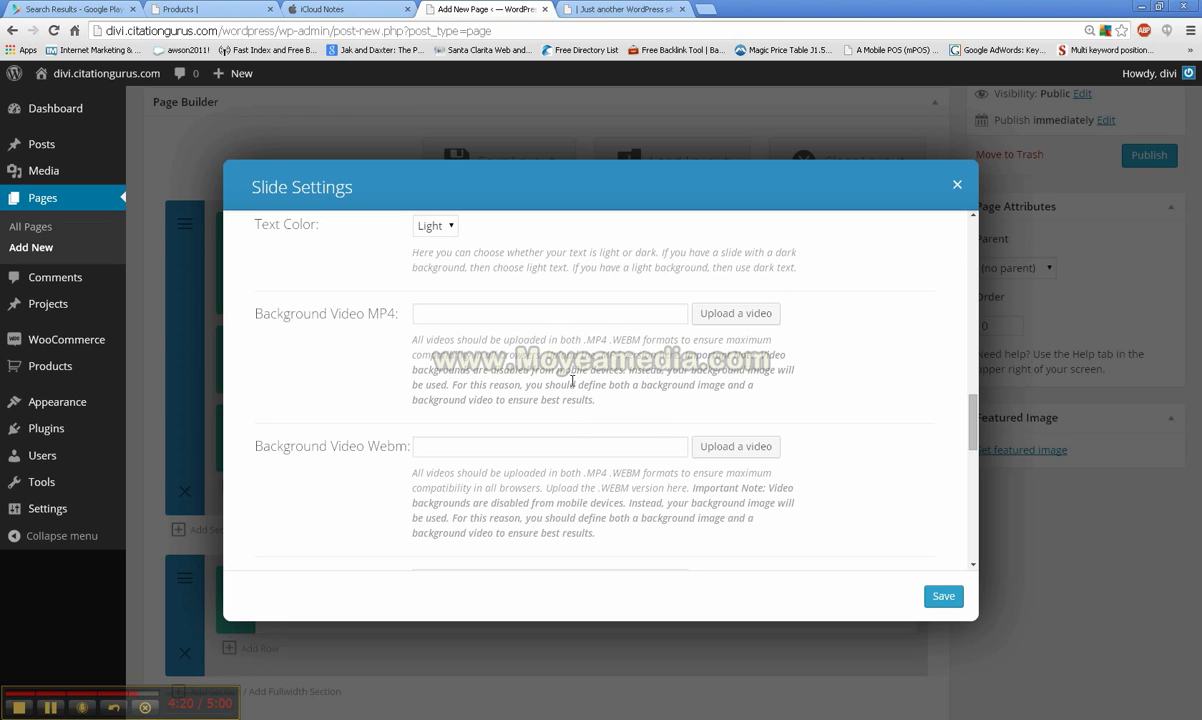
scroll(518, 428, "down", 1)
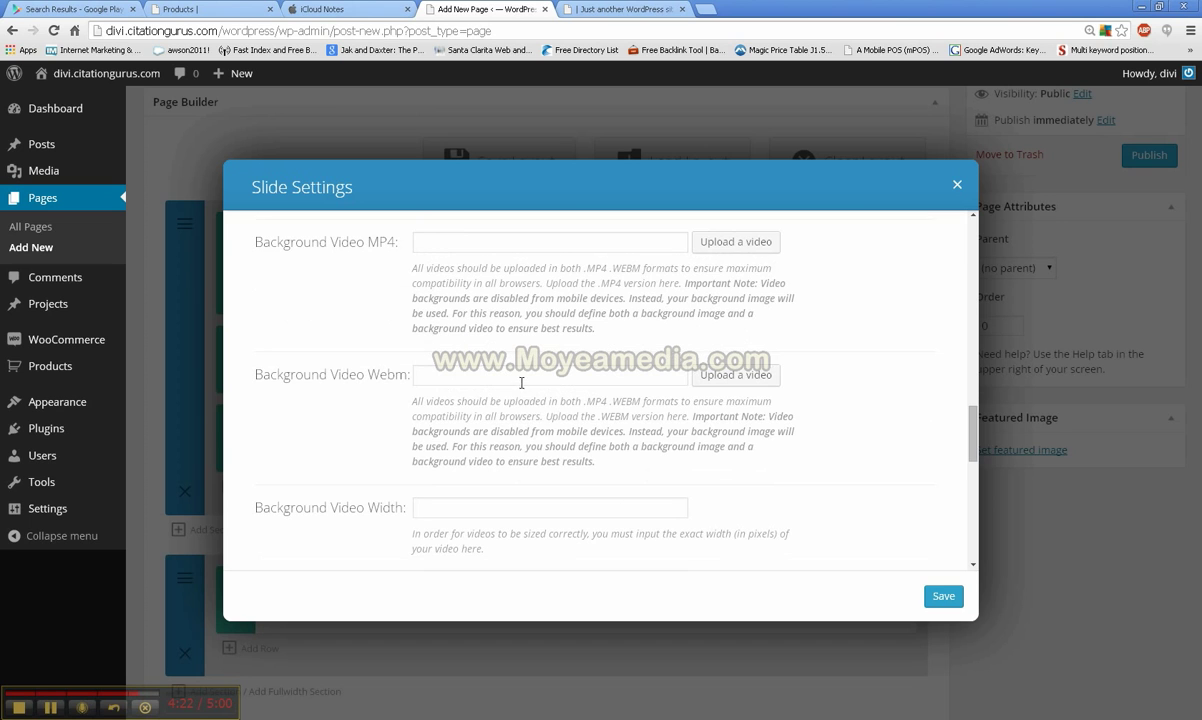
scroll(480, 470, "down", 2)
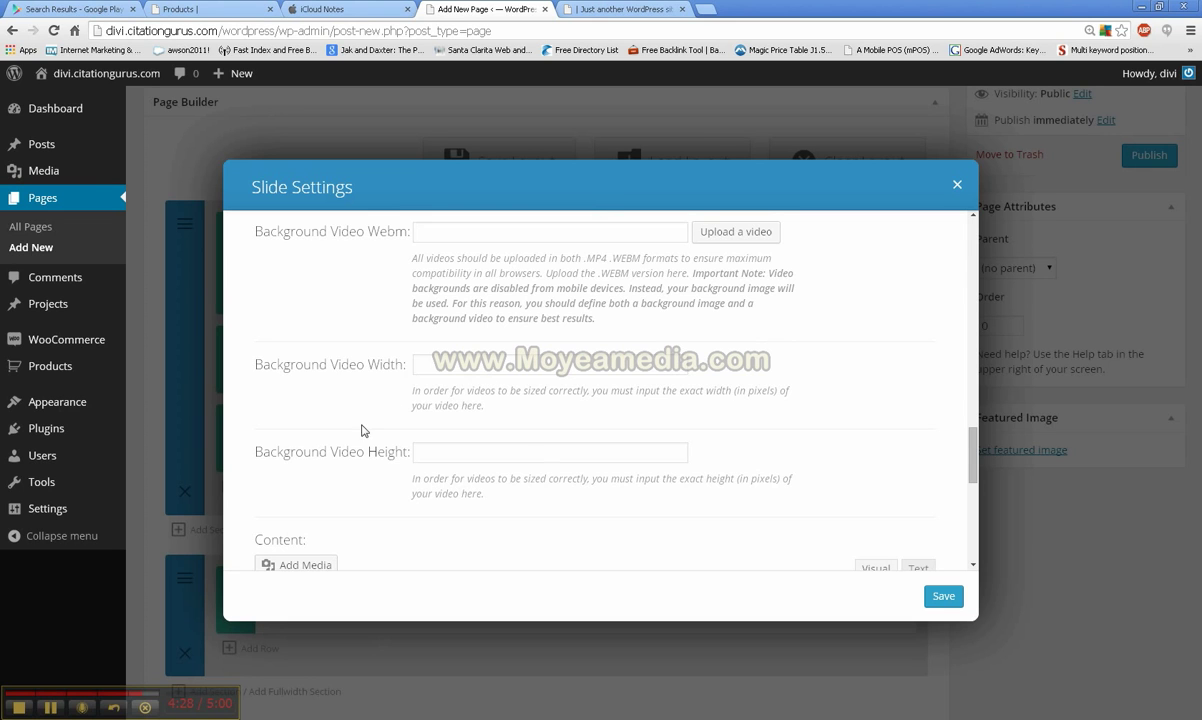
scroll(343, 432, "up", 2)
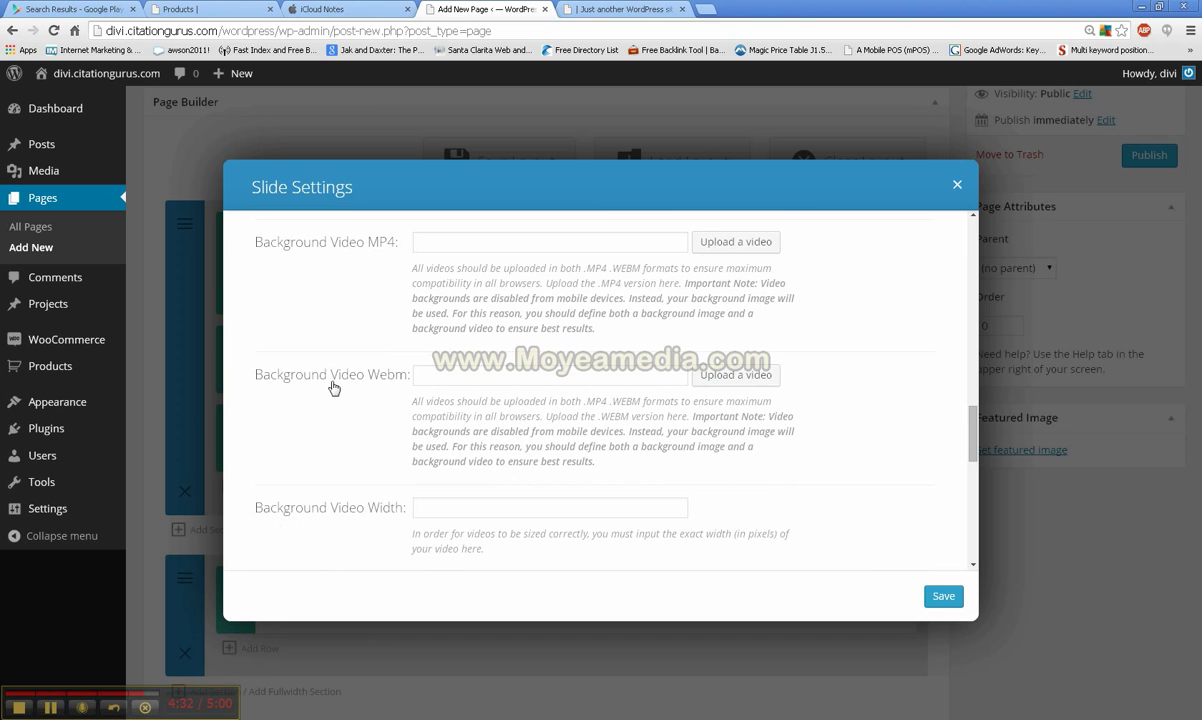
scroll(332, 386, "down", 4)
scroll(330, 384, "up", 3)
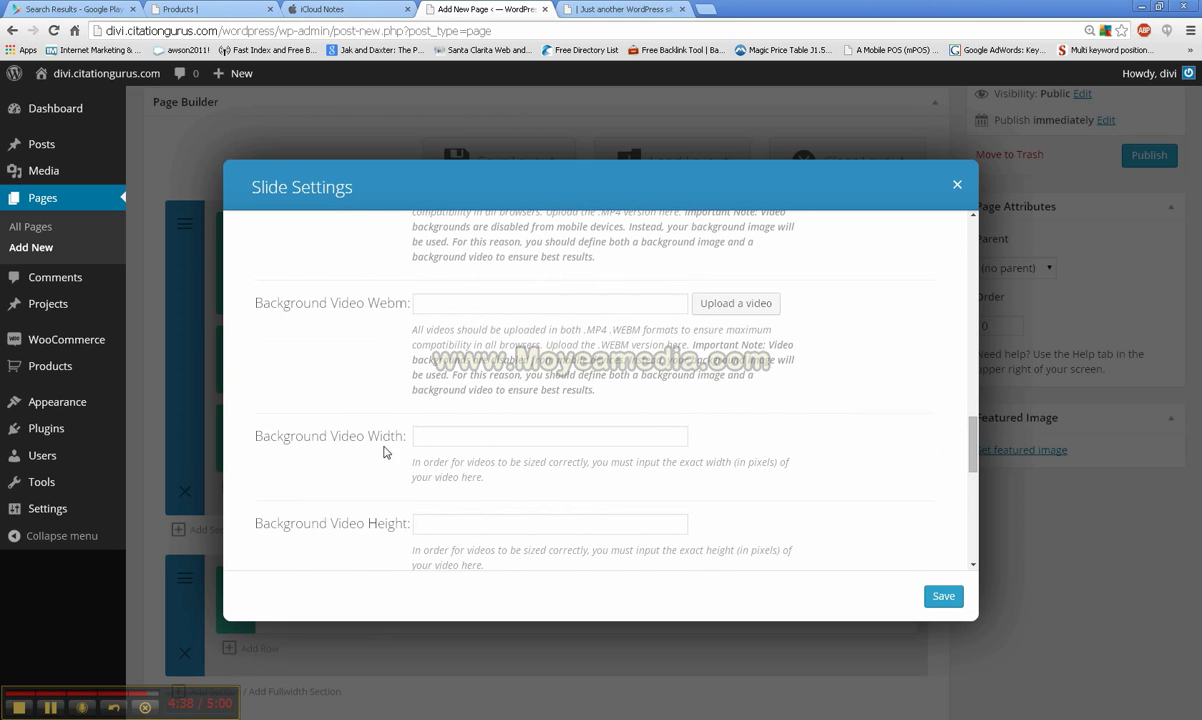
scroll(383, 452, "down", 2)
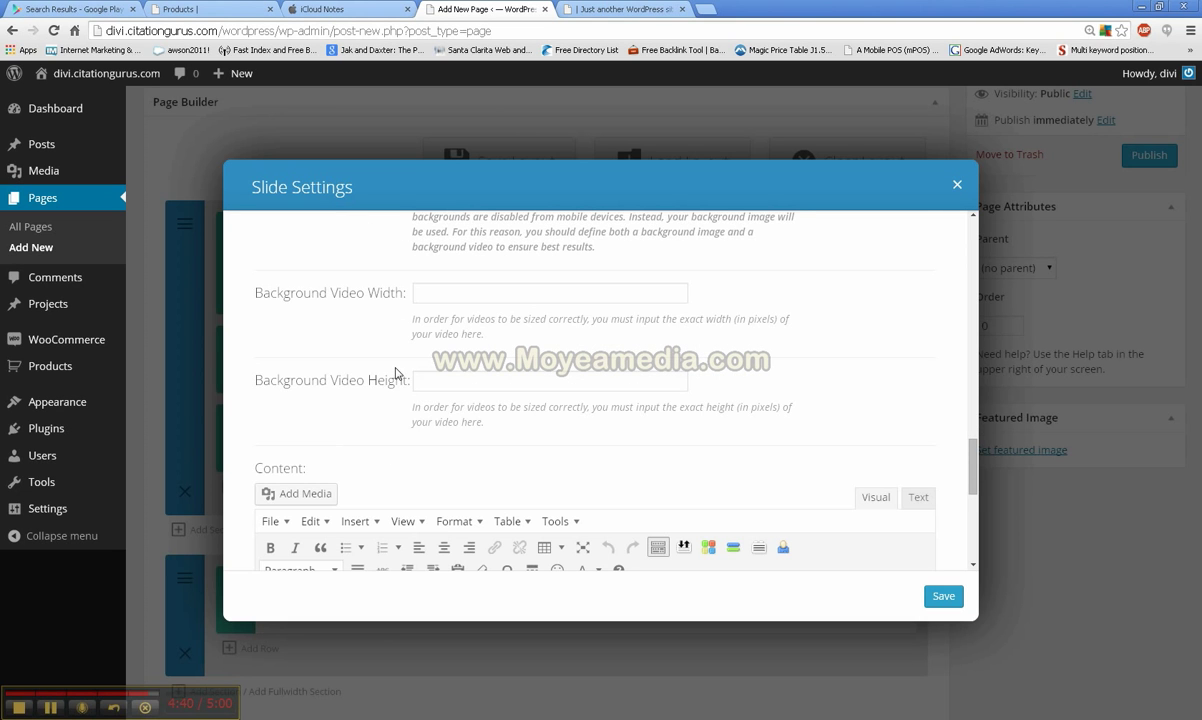
scroll(395, 373, "up", 2)
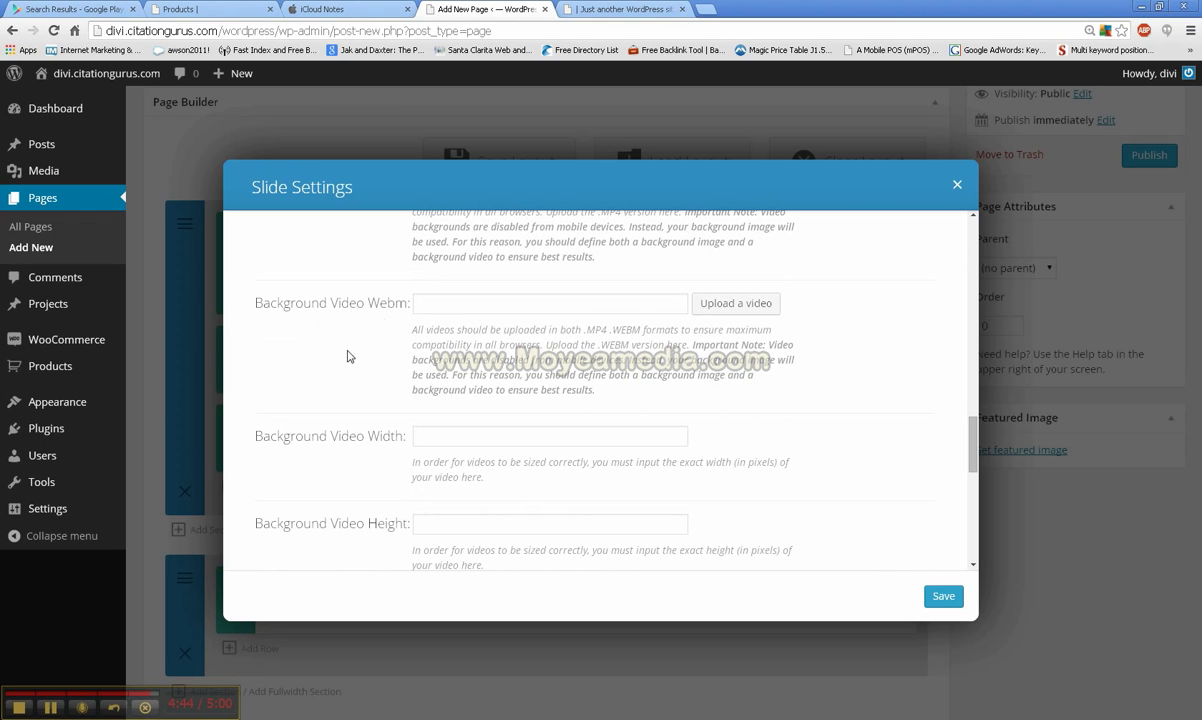
scroll(338, 464, "down", 4)
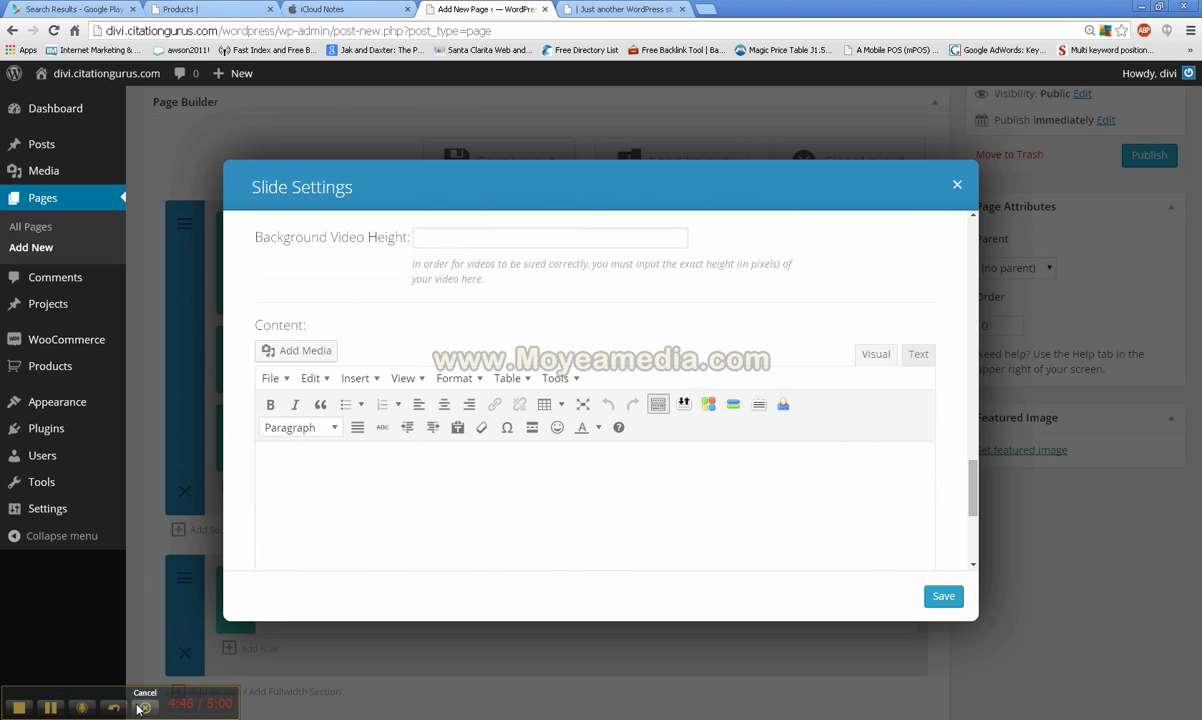
left_click(52, 708)
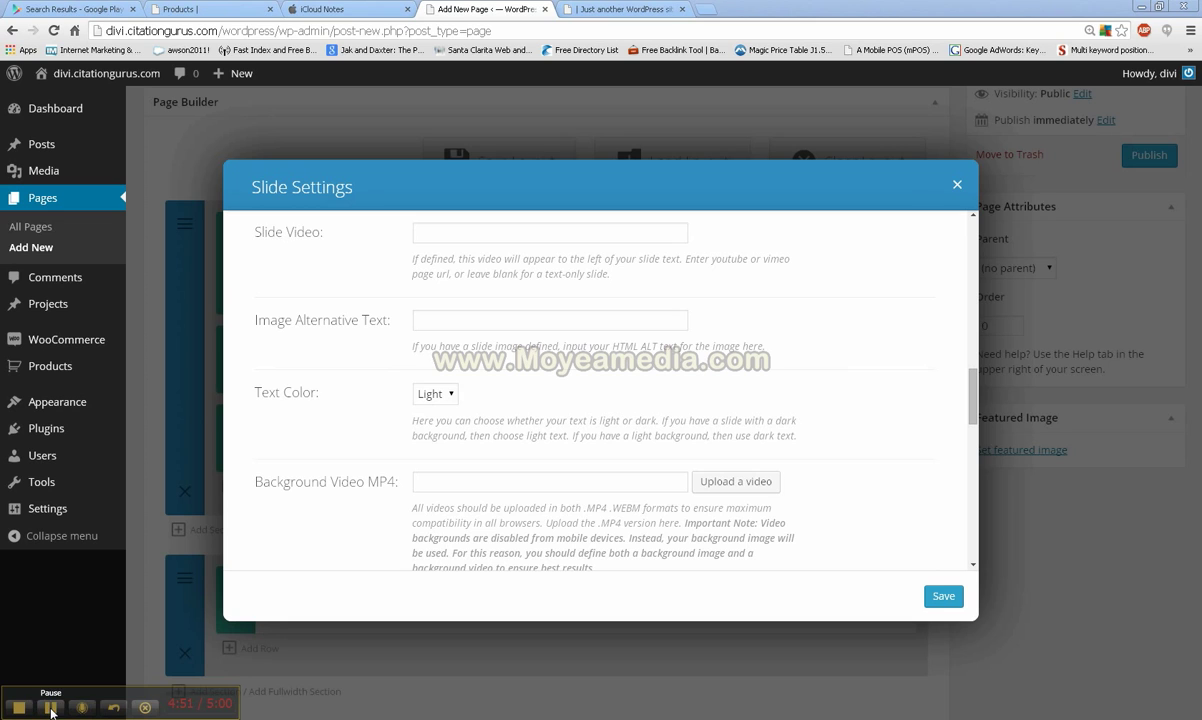